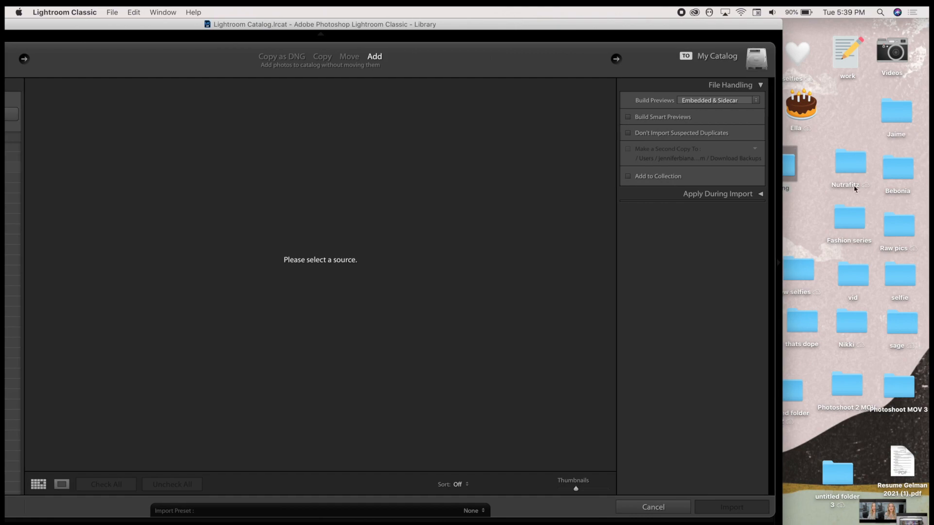
Step: Open the Spring folder from the desktop and select all the photos in it
double_click(794, 170)
scroll(501, 144, down, 5)
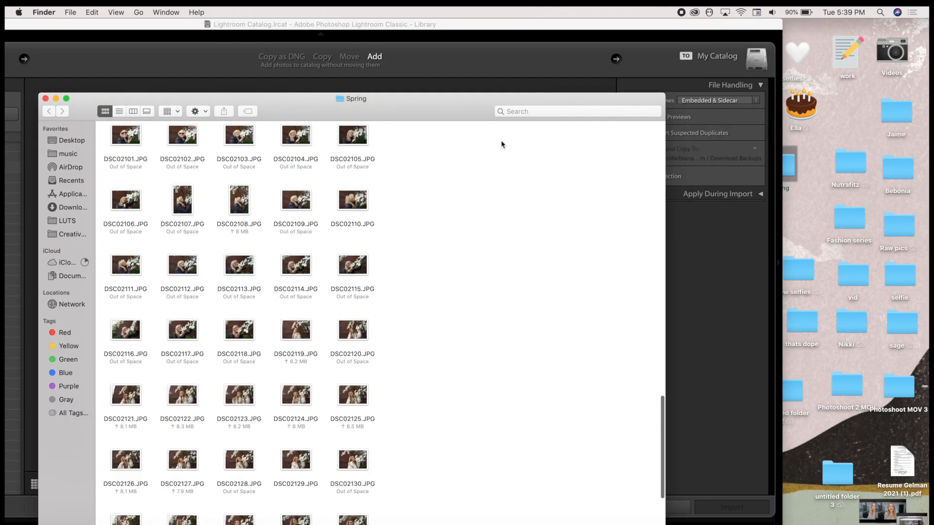
scroll(487, 131, up, 4)
drag(486, 129, 96, 524)
drag(199, 102, 596, 54)
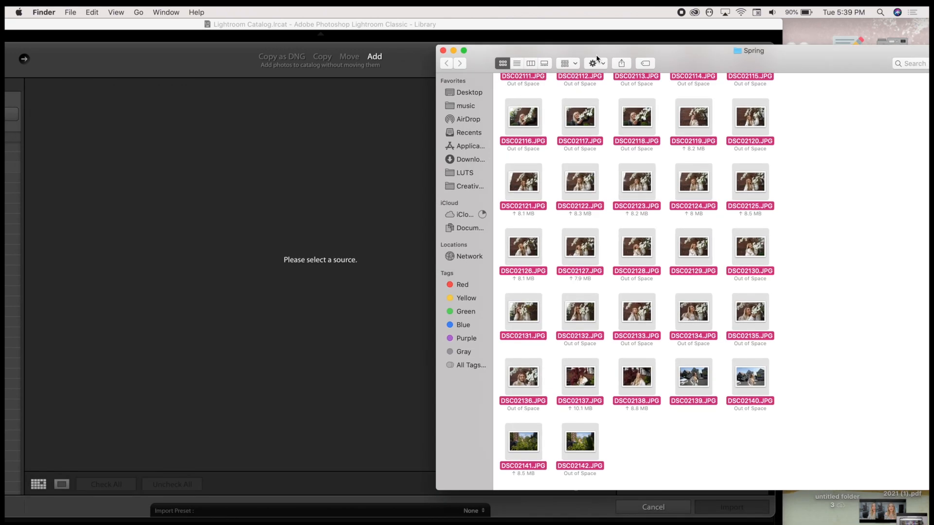
Step: Import the selected Spring photos into the Lightroom Classic catalog using Add, without moving the files
drag(281, 236, 265, 222)
drag(433, 29, 579, 20)
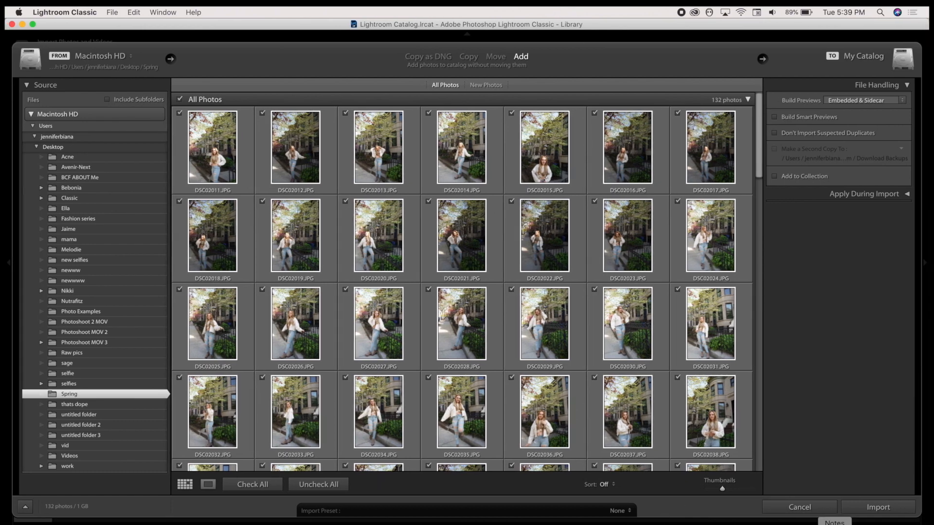
click(862, 508)
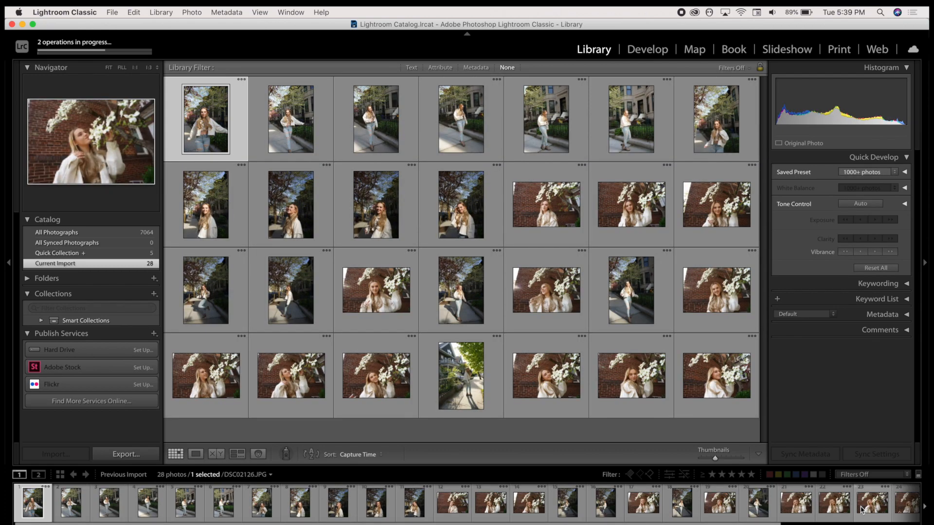
Step: Switch to the Develop module and go through the first imported street portraits to photo DSC02050.JPG
key(d)
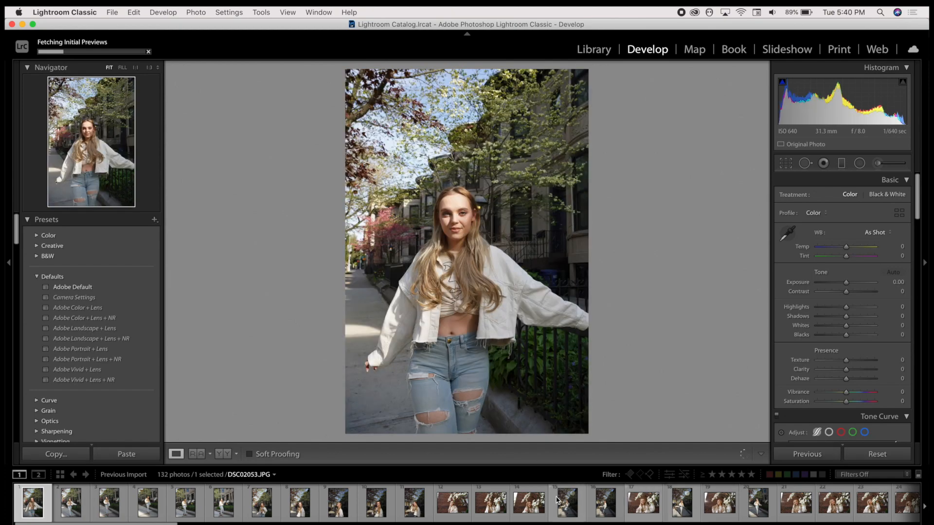
scroll(558, 500, right, 1)
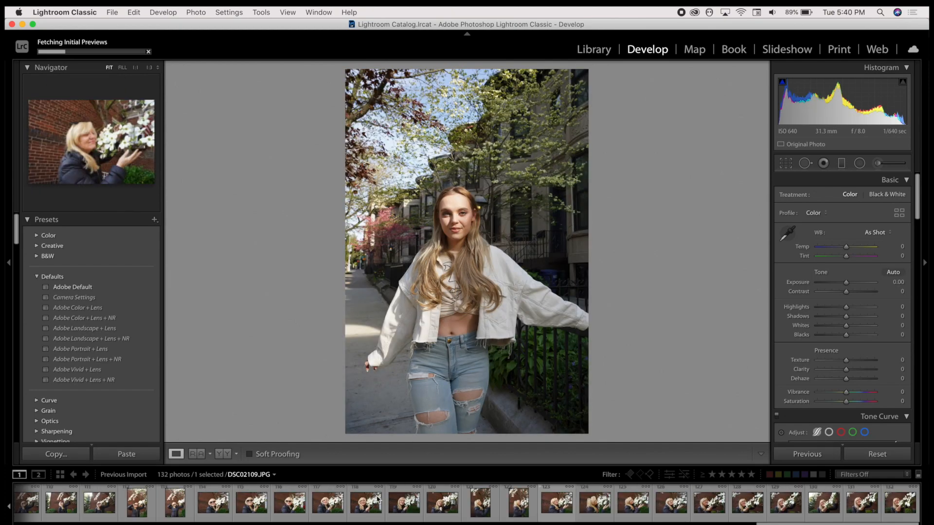
scroll(200, 497, left, 1)
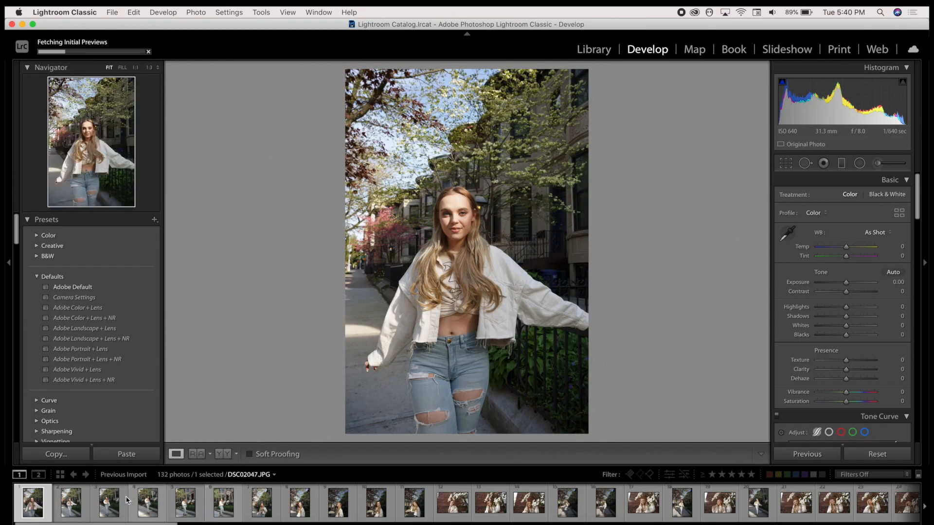
key(Right)
key(Right)
key(Right)
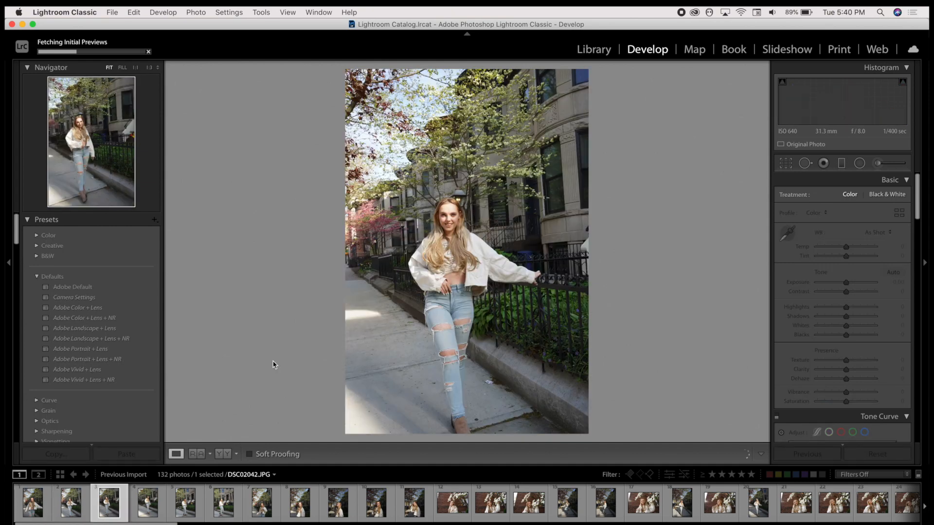
key(Right)
key(Right)
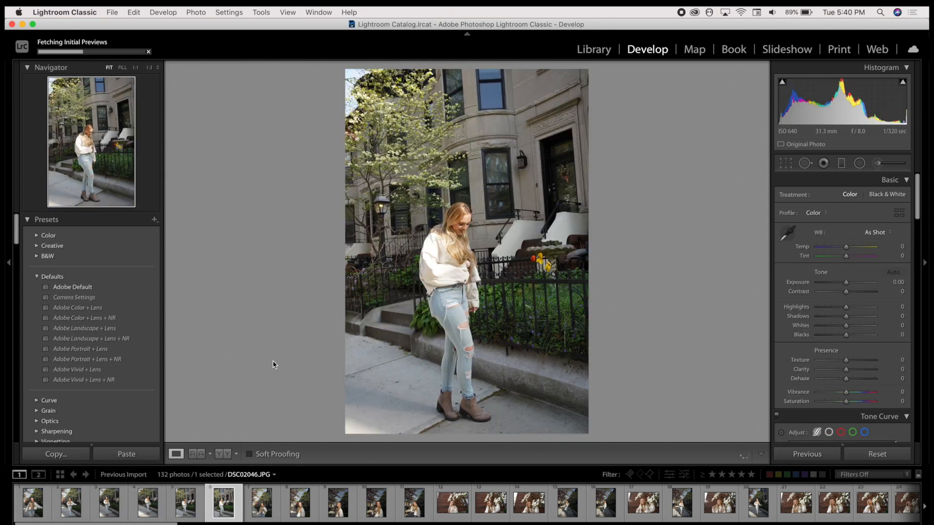
key(Right)
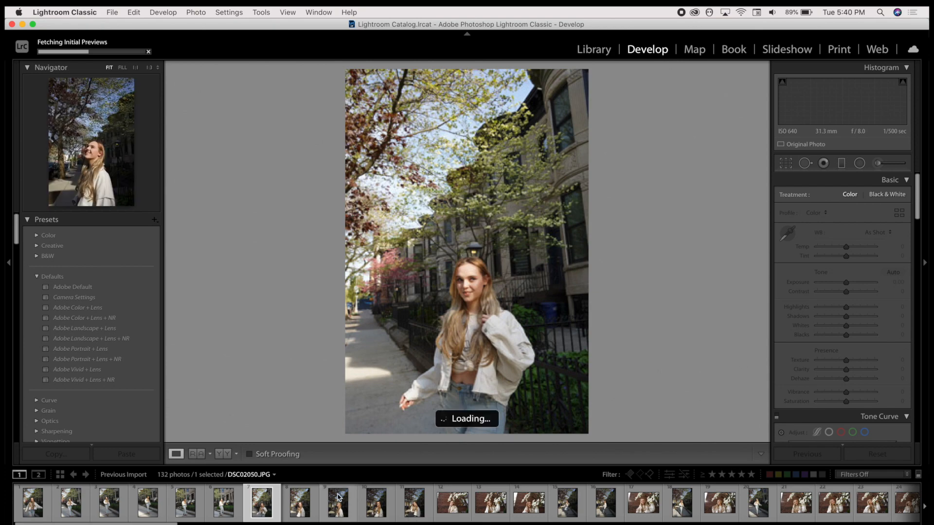
key(Right)
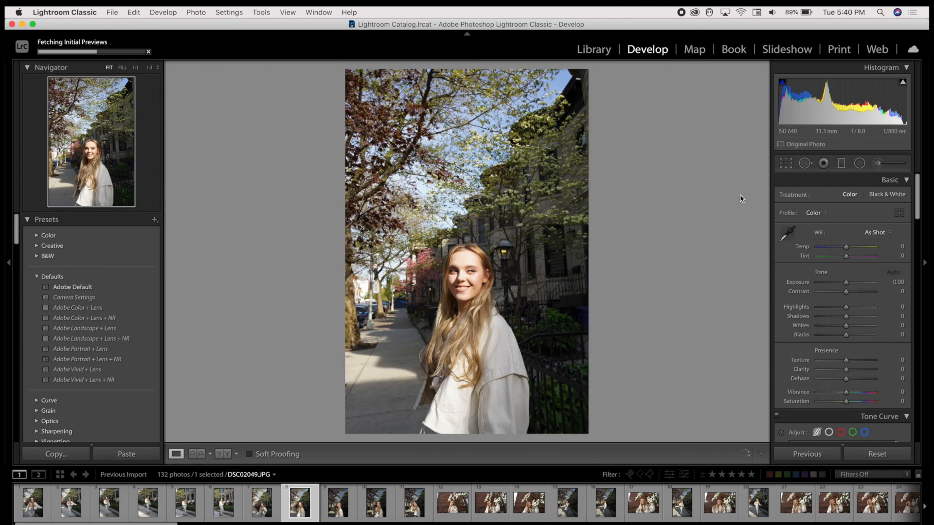
click(339, 511)
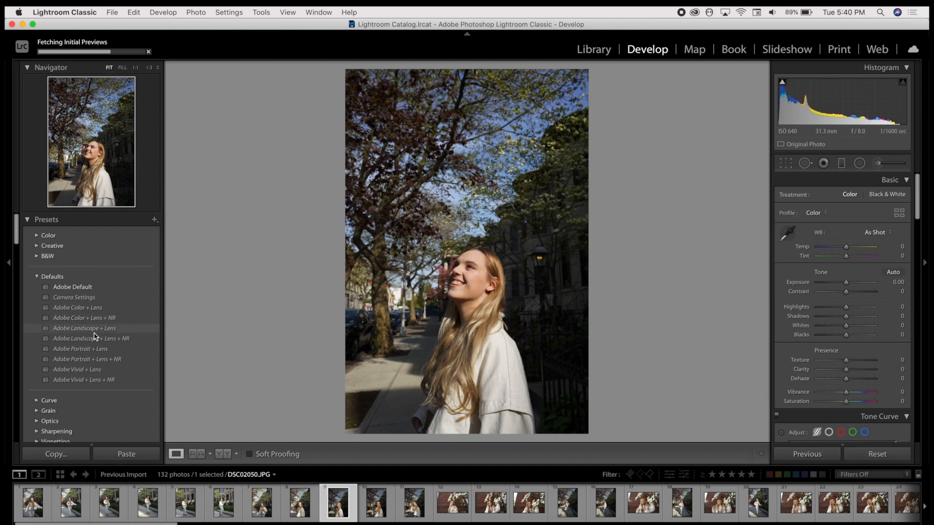
Step: Look through the 123 preset group and the imported photos taken by the white flowering tree
scroll(94, 336, down, 3)
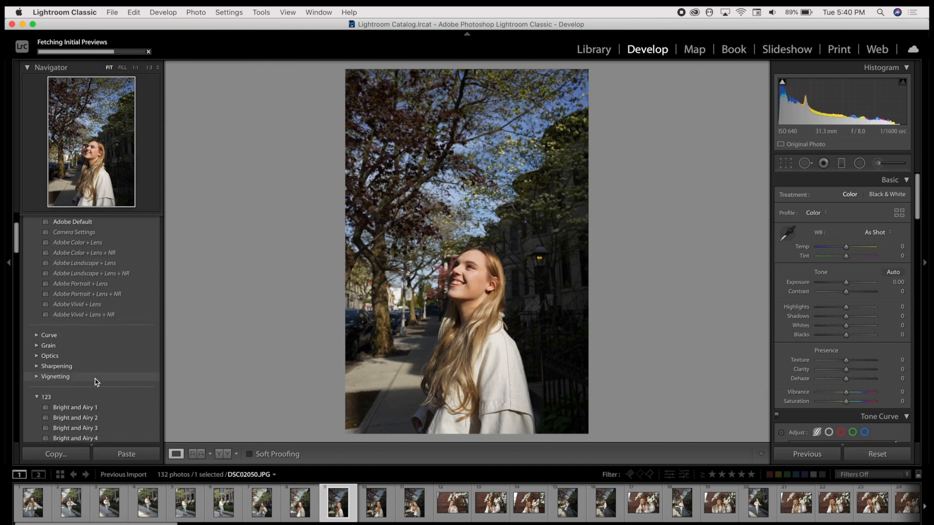
scroll(95, 379, down, 7)
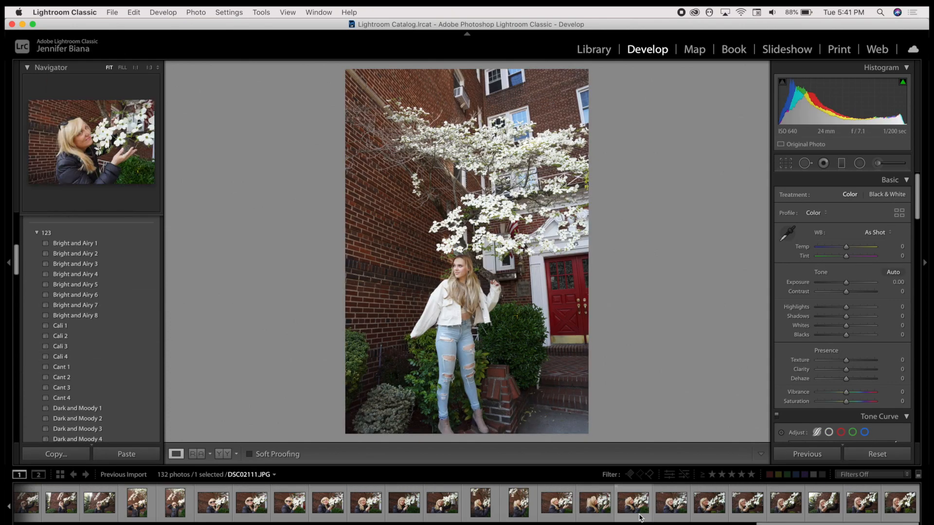
scroll(511, 505, up, 5)
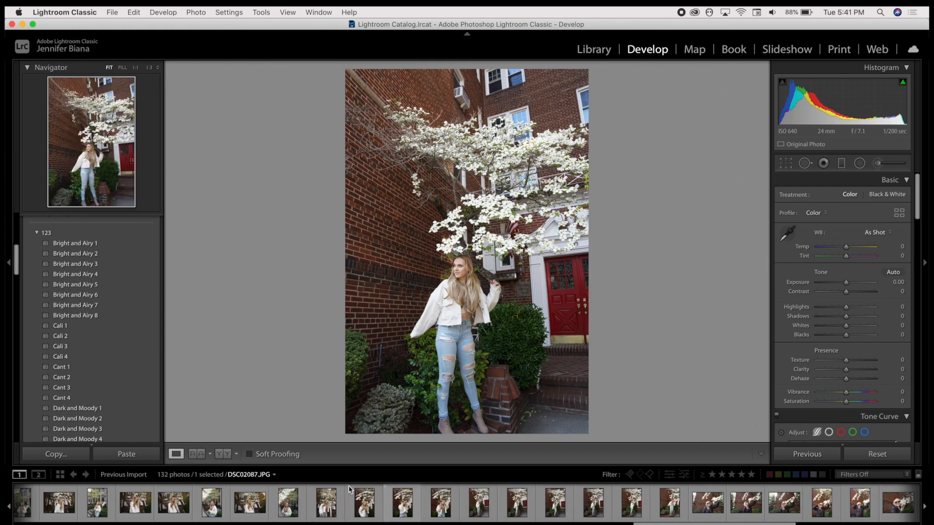
click(409, 517)
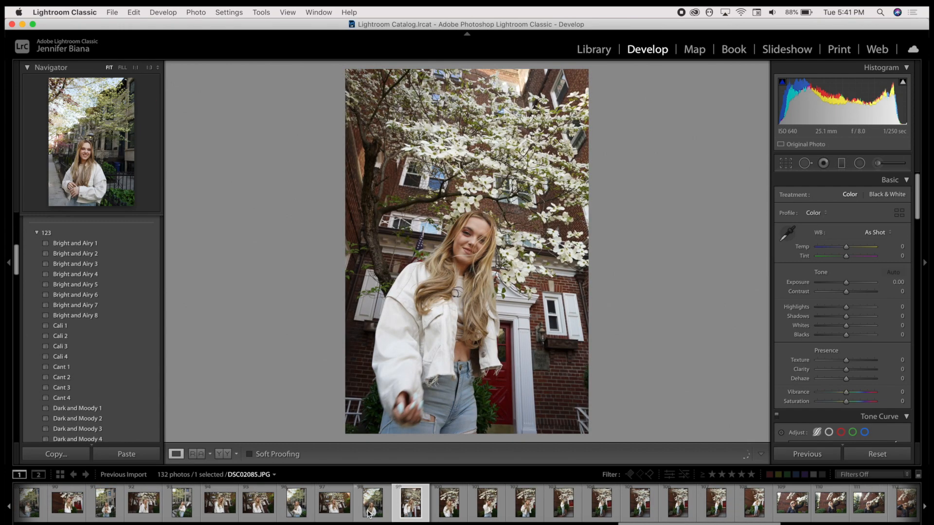
key(Left)
key(Left)
click(408, 514)
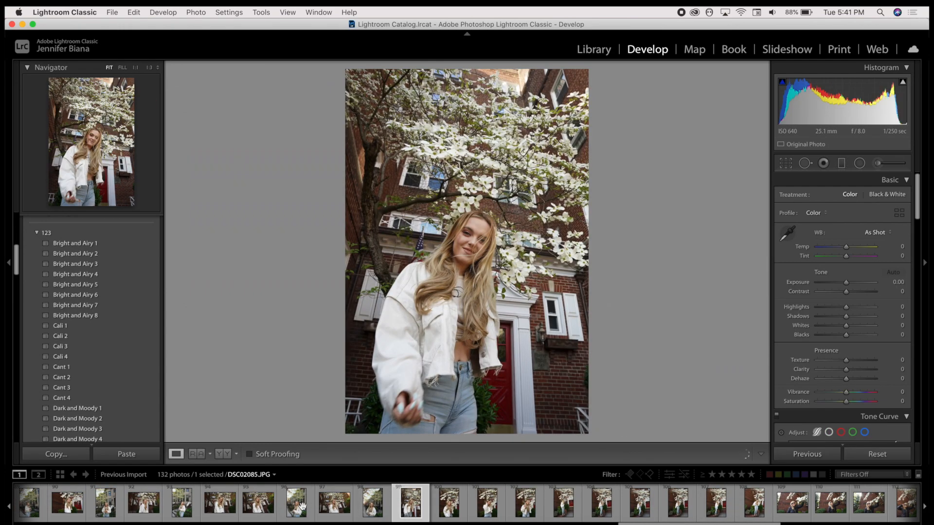
click(263, 514)
click(214, 511)
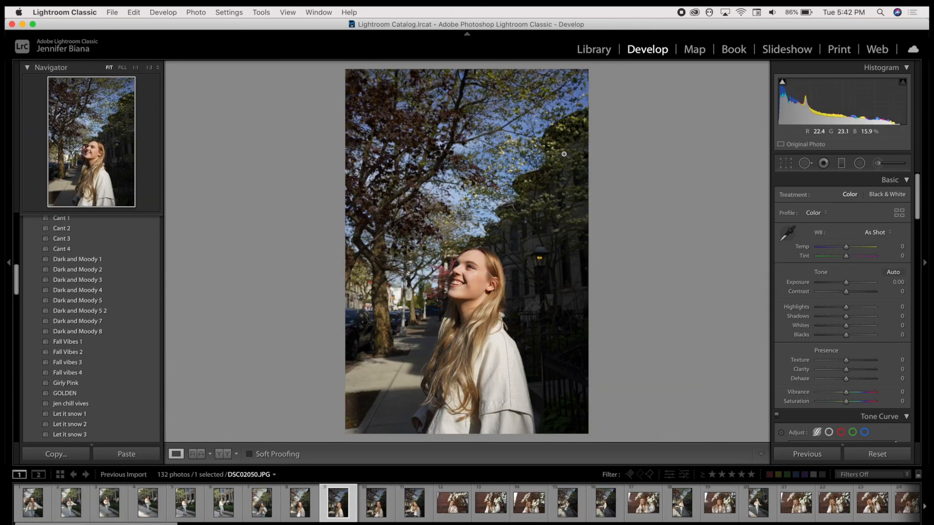
Step: Preview presets such as Bright and Airy, Cali, Dark and Moody and Fall Vibes on DSC02050.JPG
scroll(77, 272, up, 10)
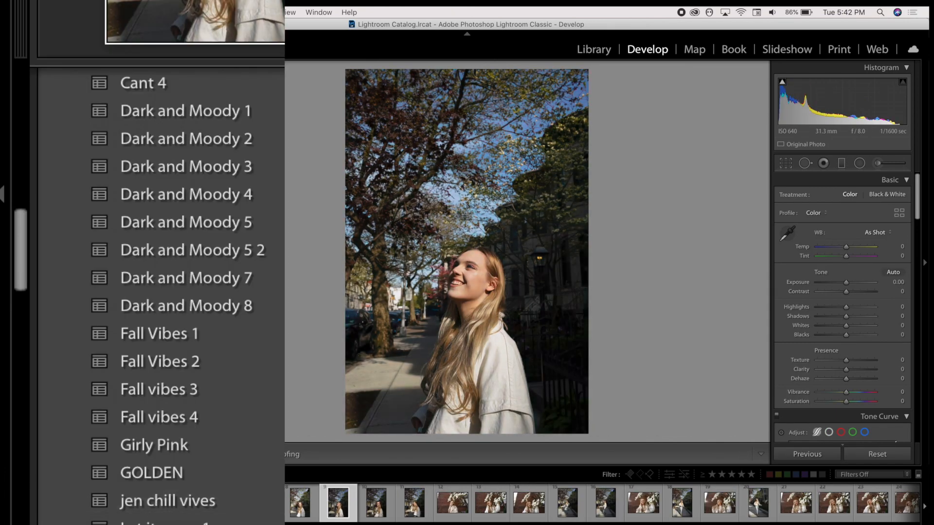
scroll(161, 292, down, 15)
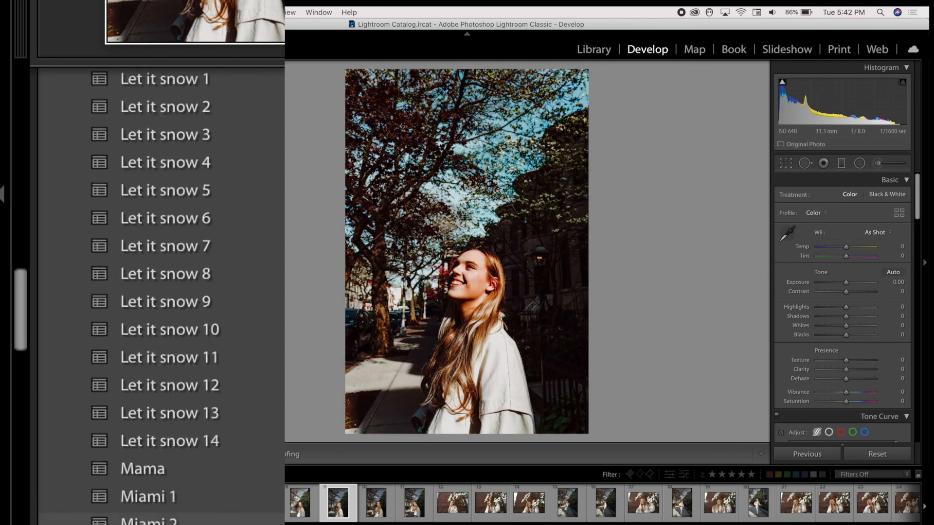
scroll(161, 292, down, 15)
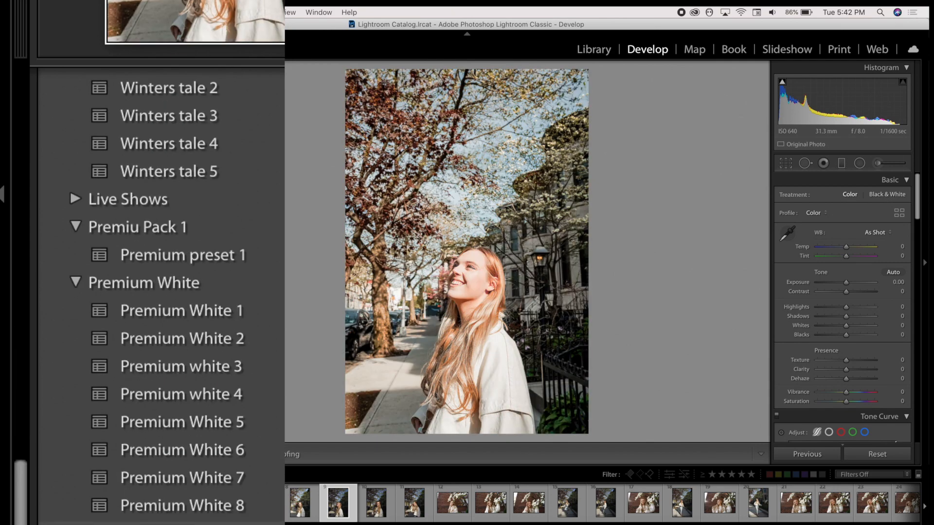
scroll(161, 292, down, 15)
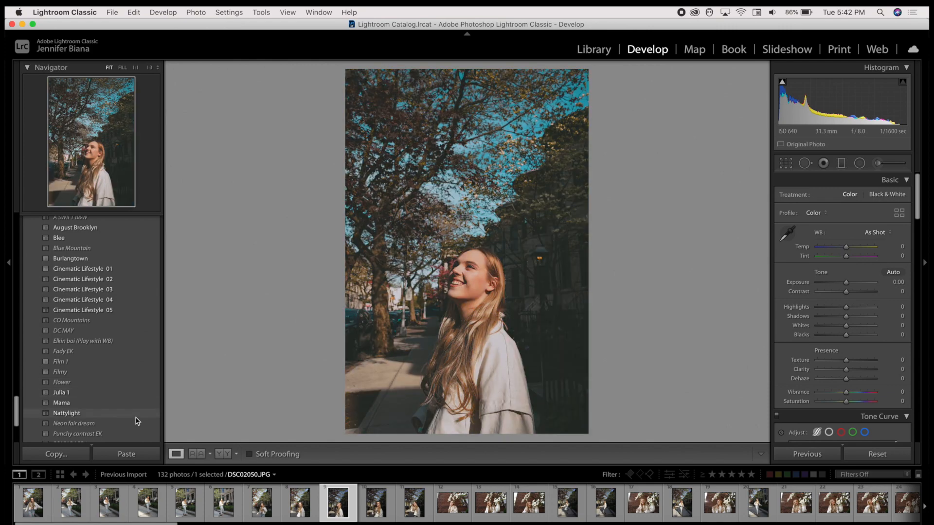
scroll(138, 421, up, 15)
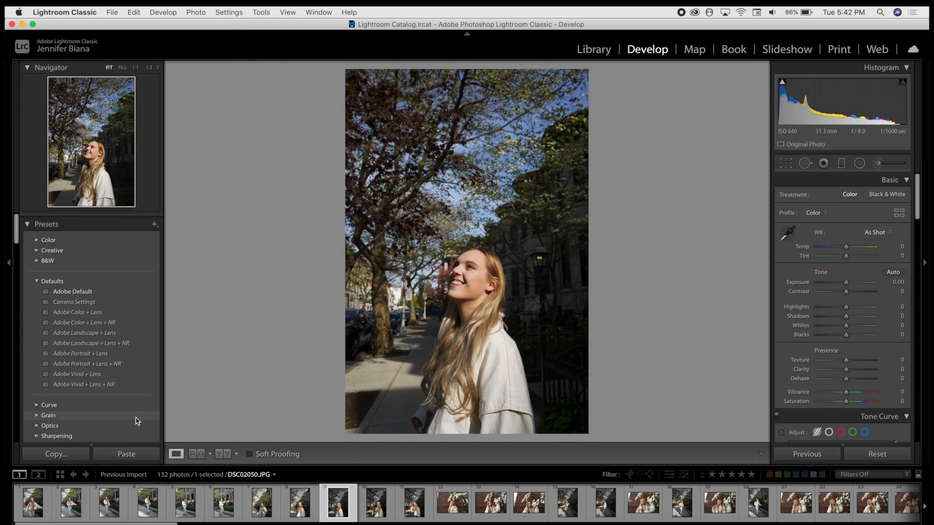
scroll(136, 419, down, 6)
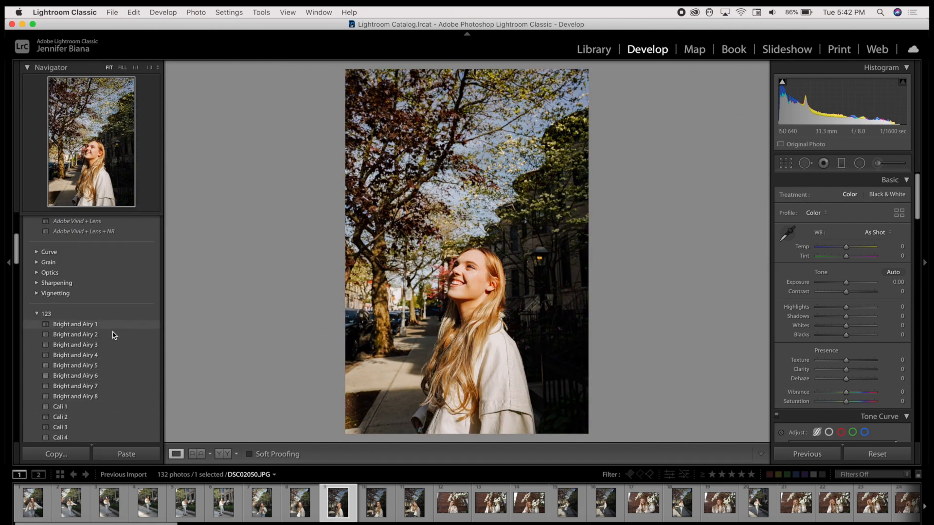
scroll(106, 355, down, 3)
scroll(107, 355, down, 5)
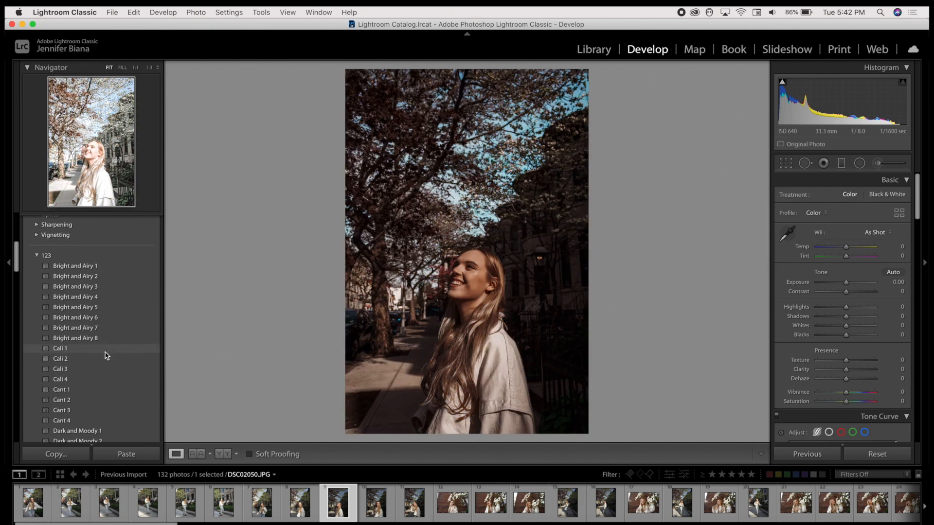
scroll(106, 355, down, 4)
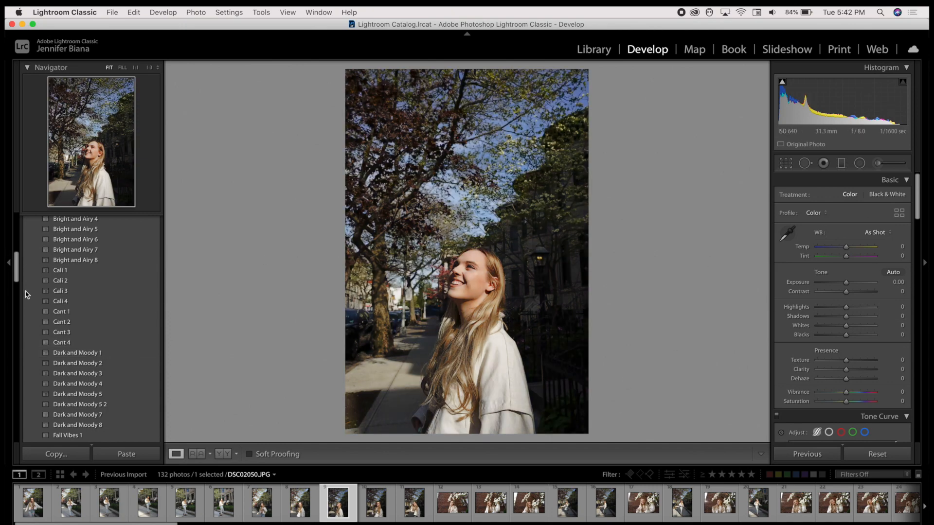
scroll(90, 345, down, 5)
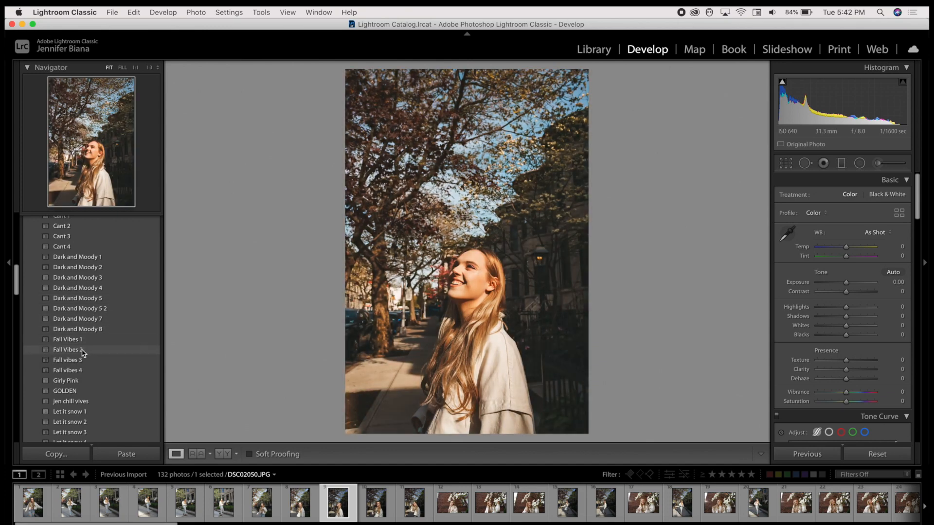
scroll(80, 365, down, 2)
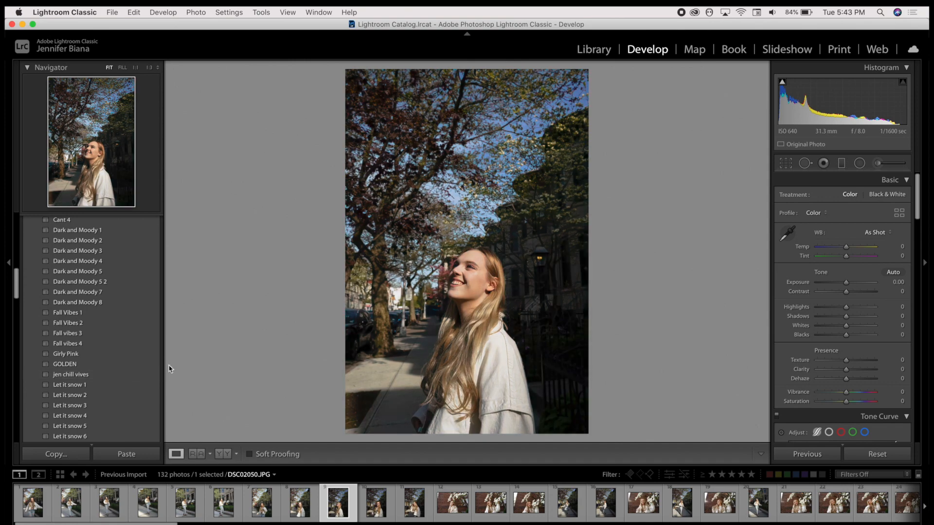
Step: Apply the Mama preset from the 123 group to DSC02050.JPG
scroll(152, 362, down, 15)
click(76, 331)
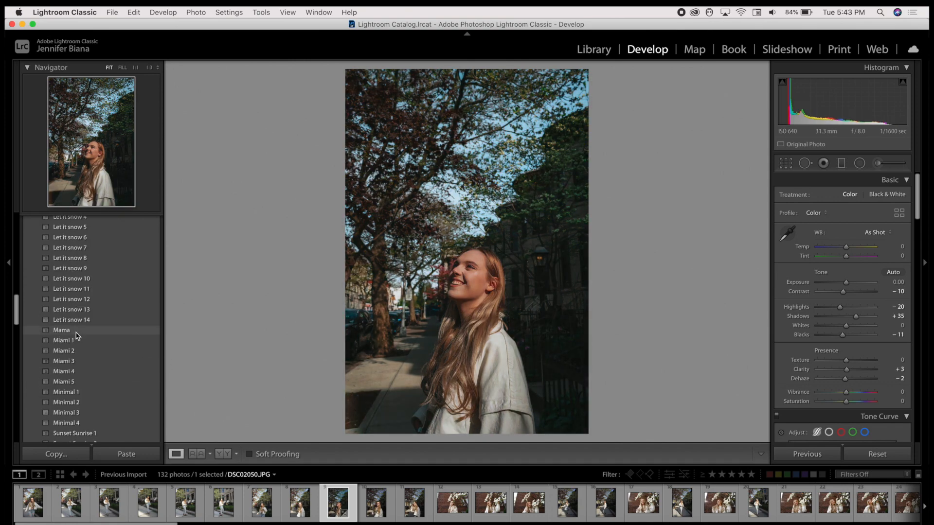
click(151, 335)
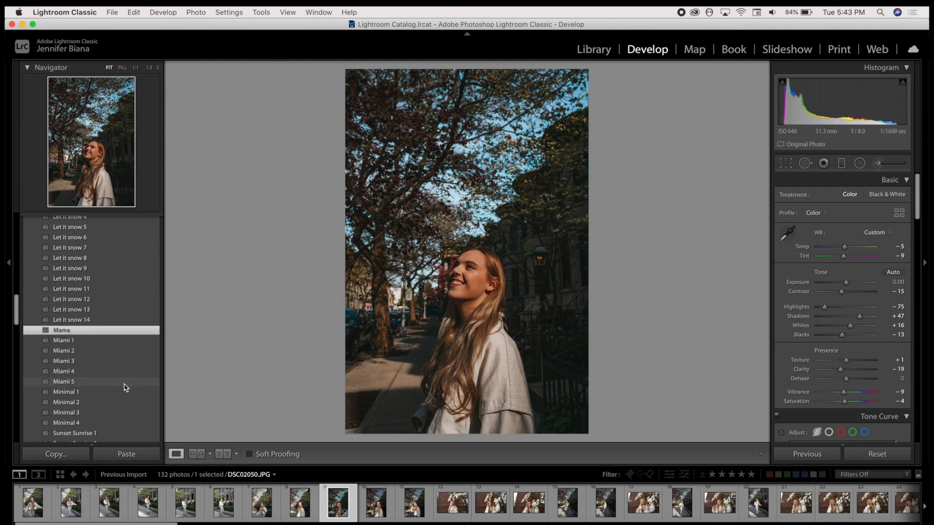
Step: Preview the remaining presets, including the Premium White, Test Series and User Presets groups, on the photo
scroll(122, 413, down, 5)
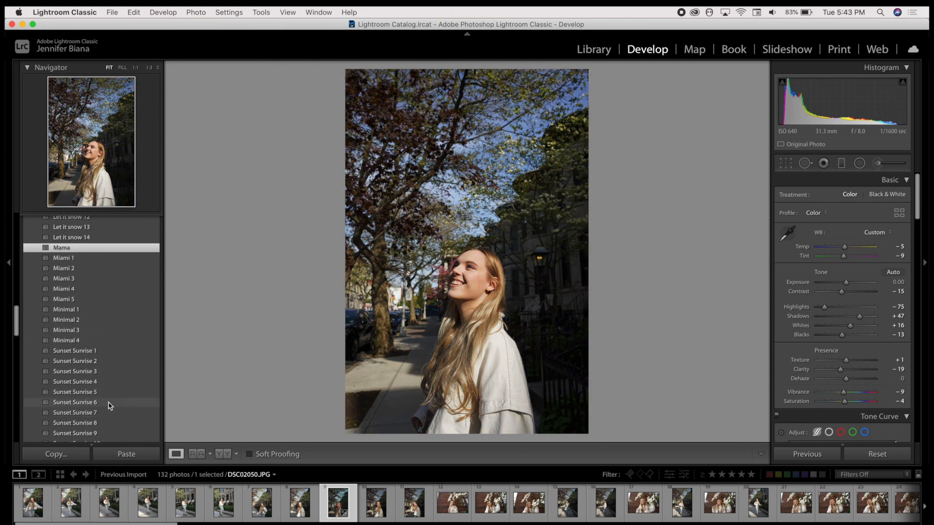
scroll(111, 408, down, 5)
scroll(110, 405, down, 5)
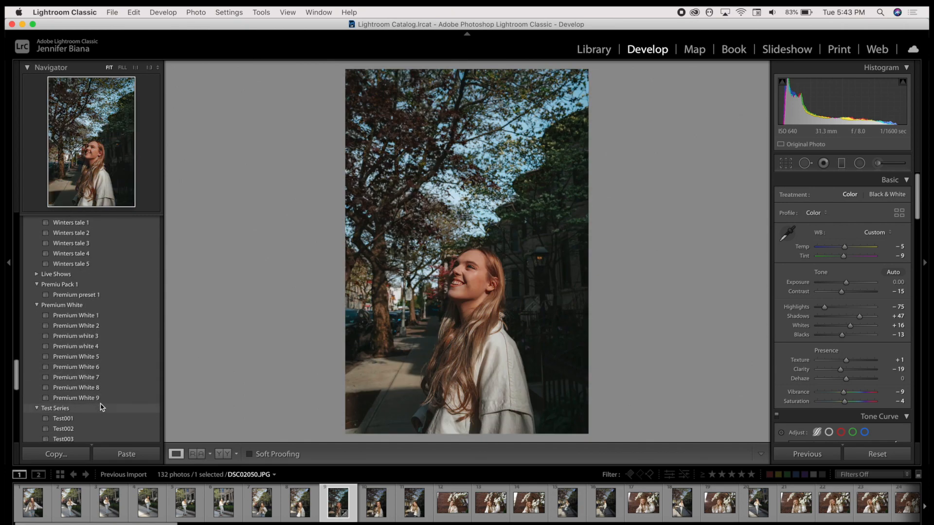
scroll(101, 407, down, 4)
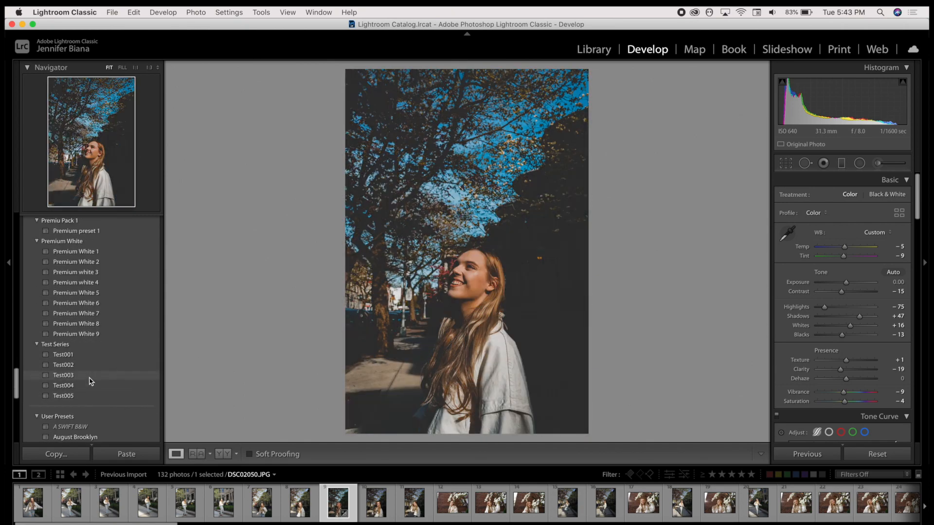
scroll(91, 382, down, 6)
scroll(90, 388, down, 8)
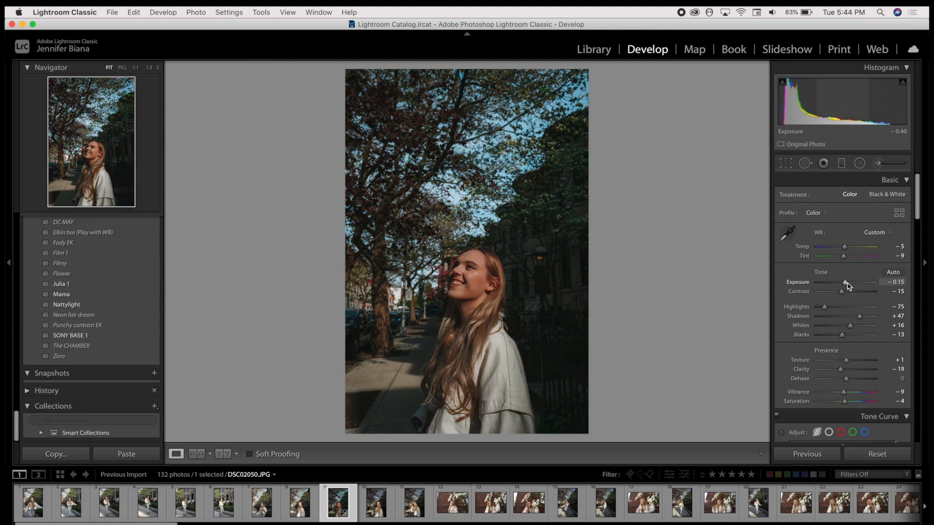
Step: Set the photo's exposure to +0.15, contrast to −8, highlights to −69 and shadows to +100
drag(846, 282, 870, 317)
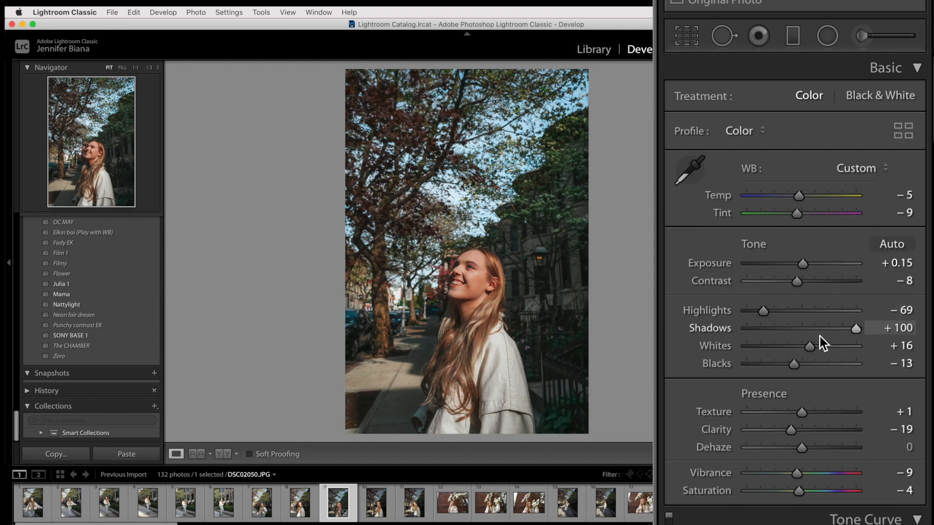
Step: Set the photo's contrast to +7, whites to −30, blacks to −3, clarity to −31 and saturation to +5
drag(814, 346, 780, 338)
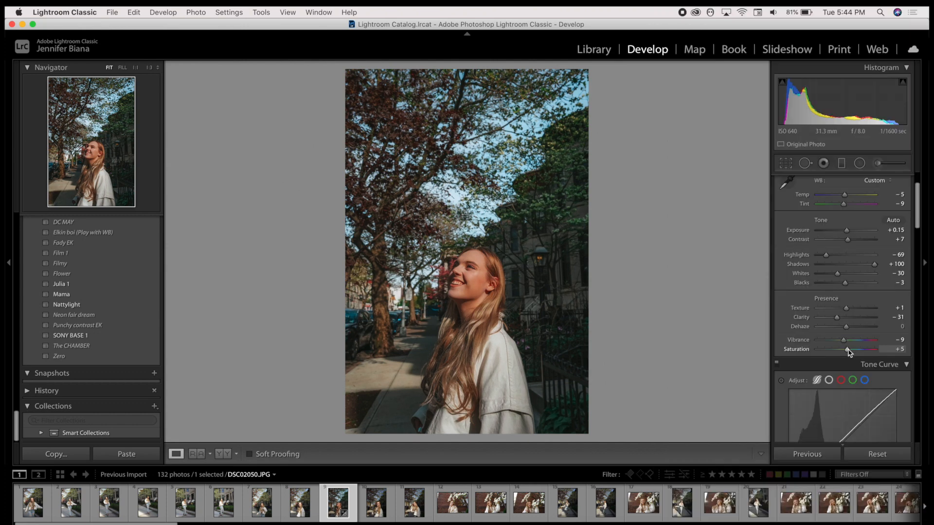
Step: Reshape the point curve with a highlight point at input 196, output 195, plus additional points in the midtones and shadows
scroll(841, 331, down, 5)
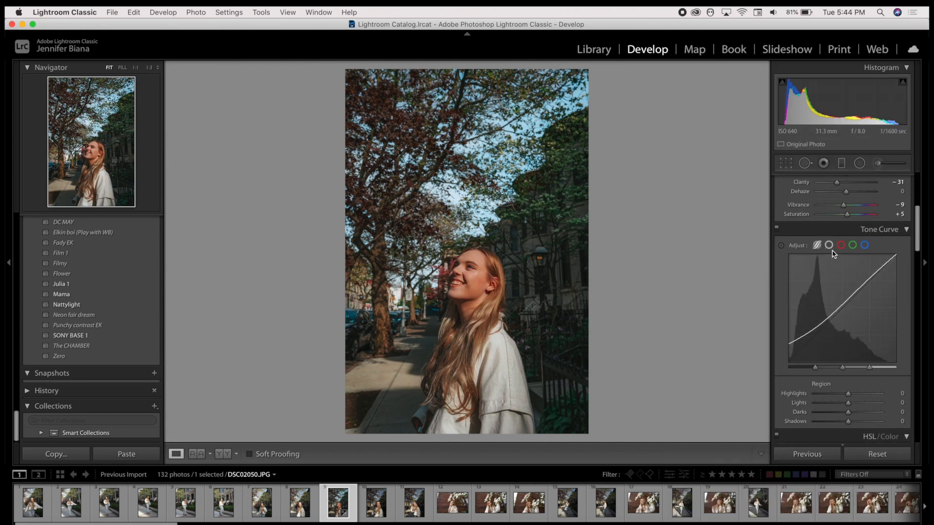
click(828, 245)
mouse_move(866, 291)
mouse_down()
mouse_move(873, 298)
mouse_move(875, 281)
mouse_up()
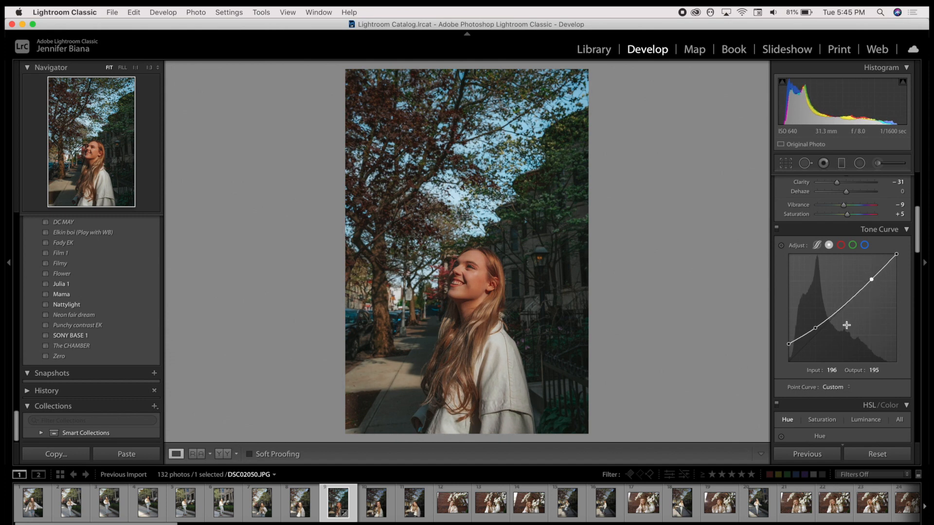
drag(840, 312, 797, 347)
Step: Try pulling the point curve's shadow point up to about output 247, and undo that change
drag(817, 257, 819, 261)
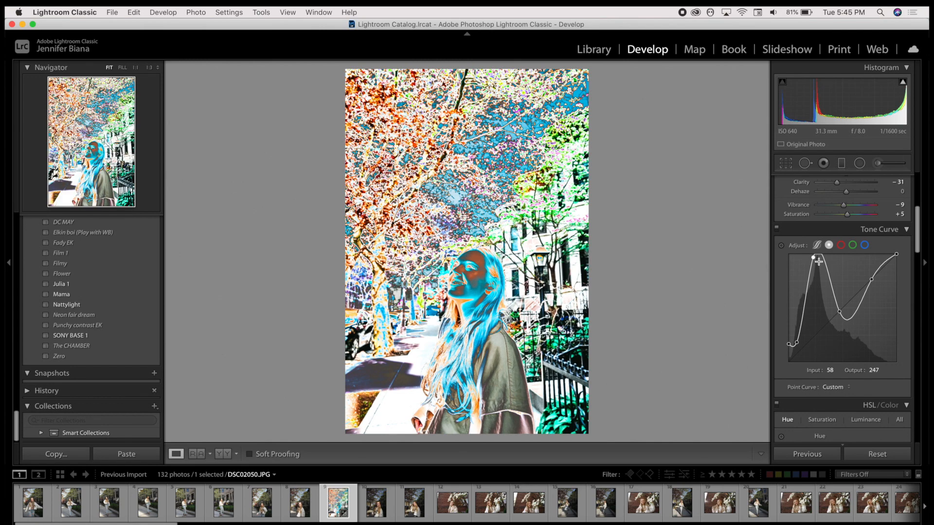
click(134, 12)
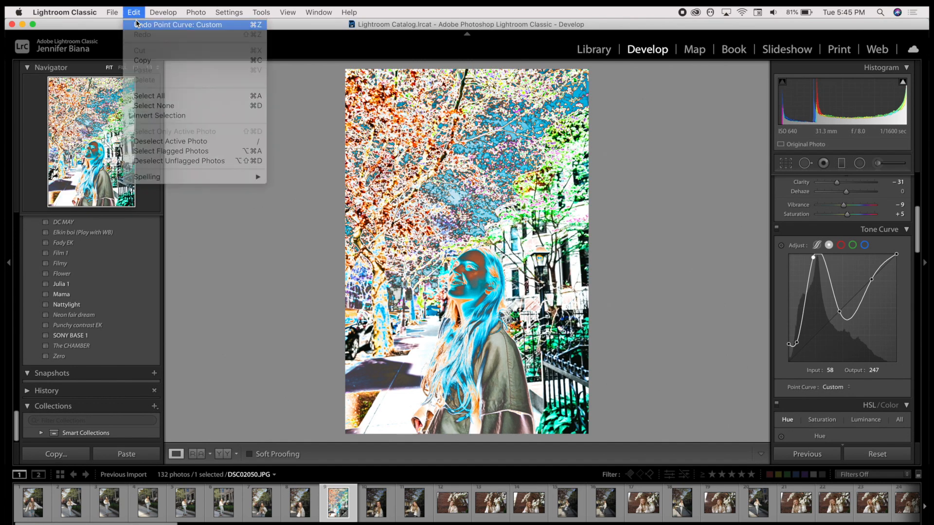
click(151, 21)
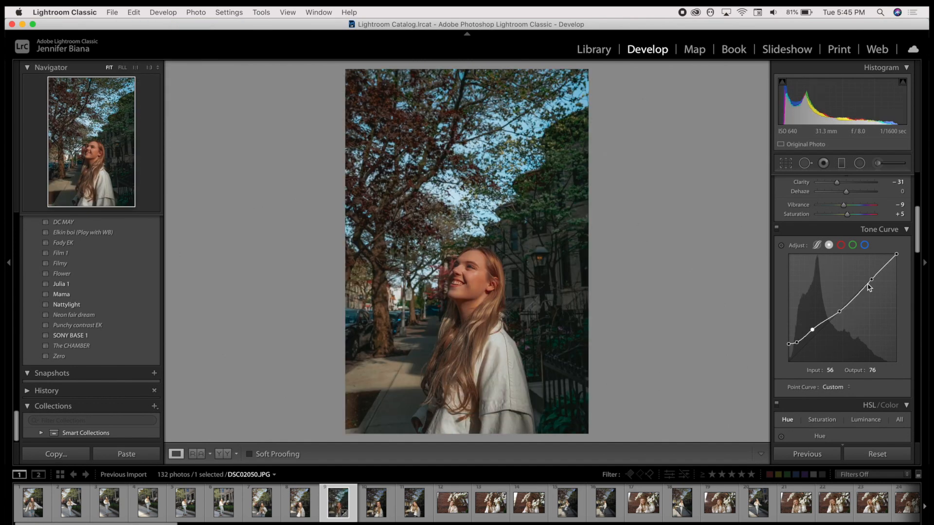
Step: Set the parametric tone curve's region values to highlights −9, lights +1 and darks +6
click(816, 246)
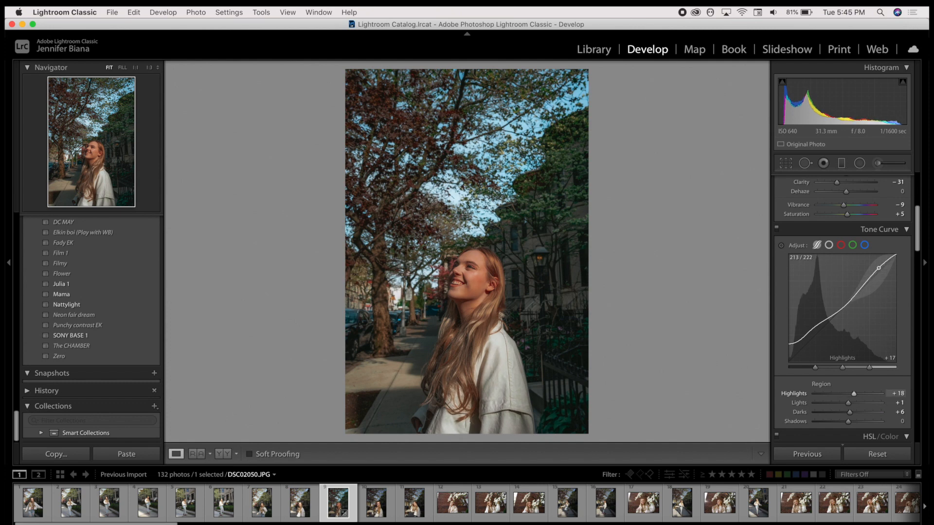
drag(879, 270, 879, 271)
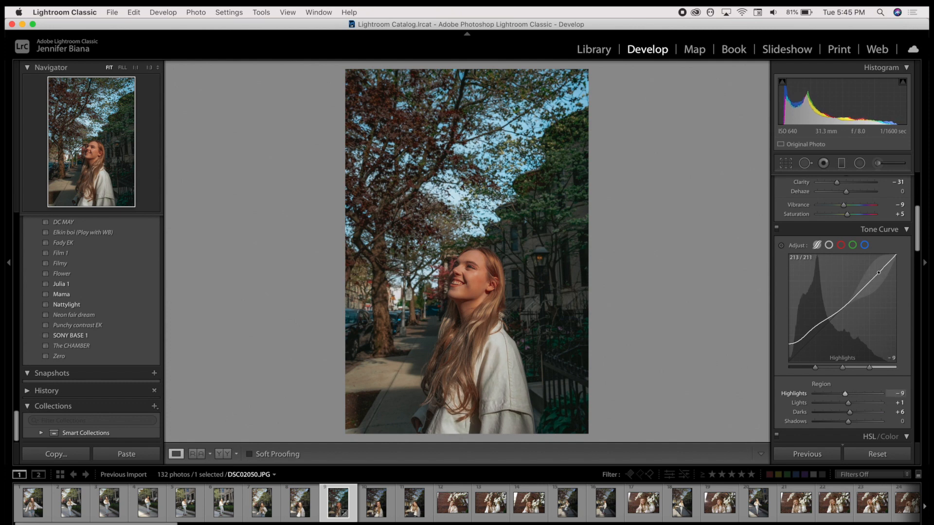
Step: Set the HSL hue values to green +100, aqua −100 and blue +6
scroll(871, 327, down, 5)
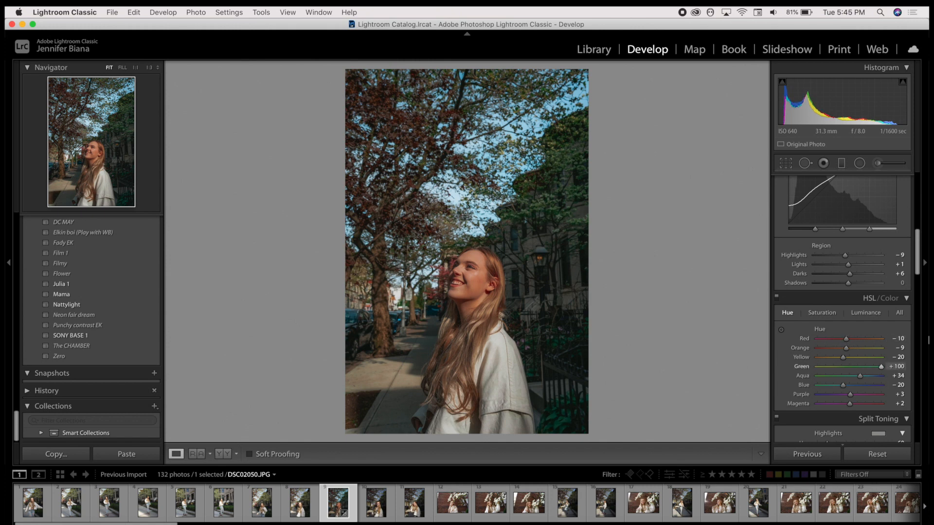
drag(860, 376, 759, 372)
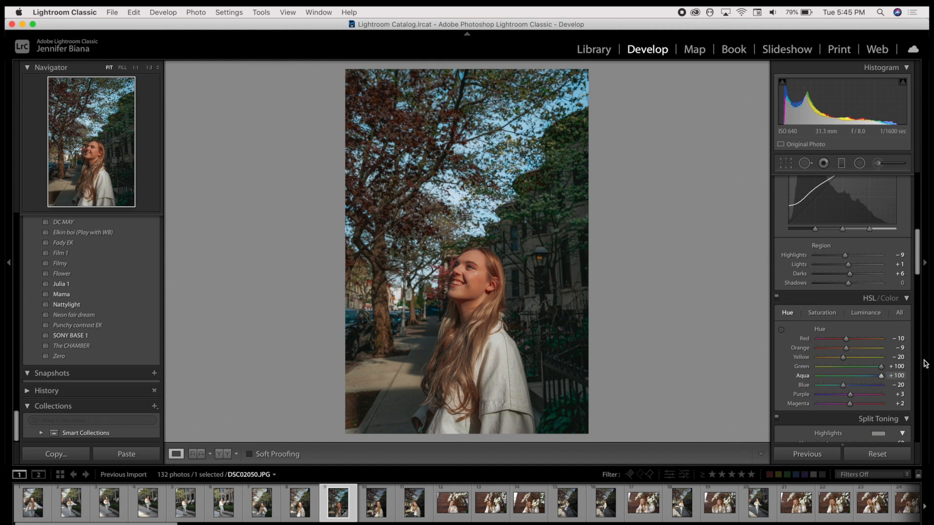
Step: Set the HSL saturation of green to +100 and fine-tune the saturation of the red, orange and yellow tones
click(822, 313)
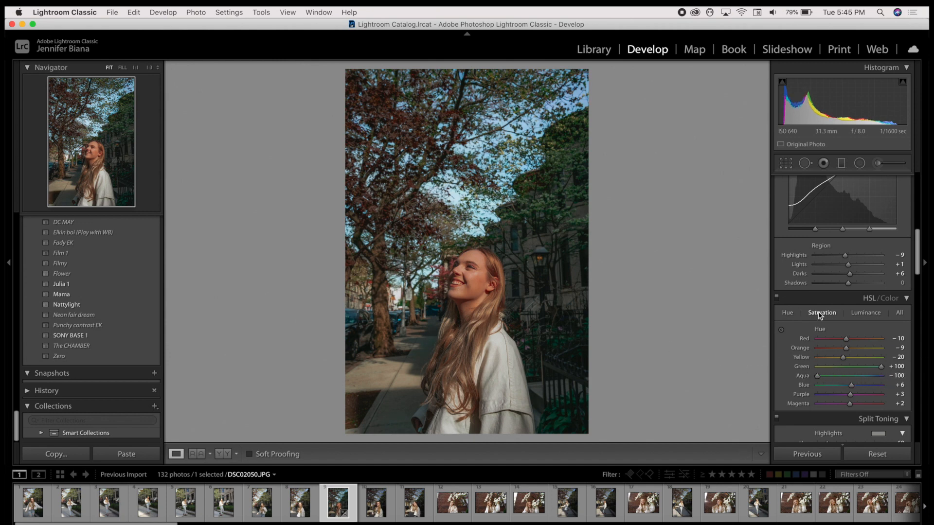
drag(847, 367, 911, 368)
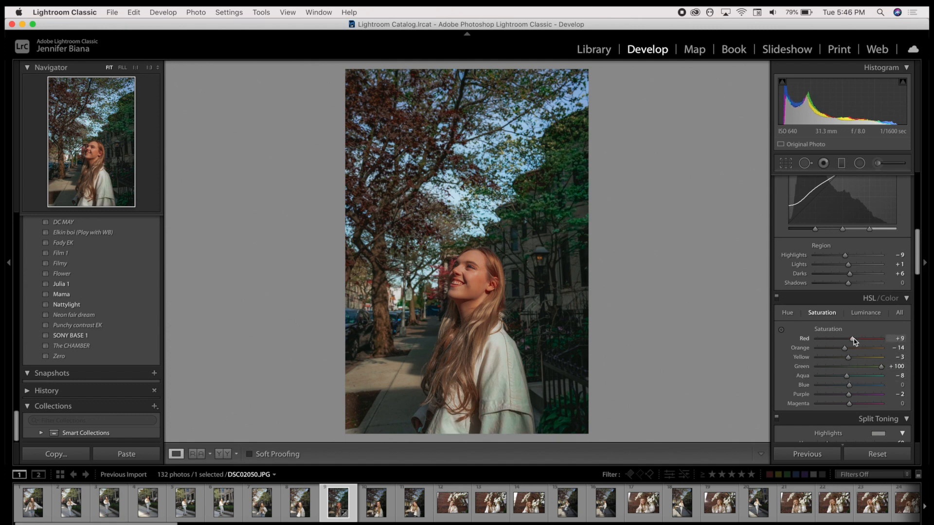
click(845, 348)
mouse_move(836, 362)
mouse_down()
mouse_move(858, 360)
mouse_move(786, 355)
mouse_move(849, 358)
mouse_up()
drag(850, 339, 850, 342)
Step: Set the HSL luminance values to red −13, green +62 and aqua −35
click(866, 312)
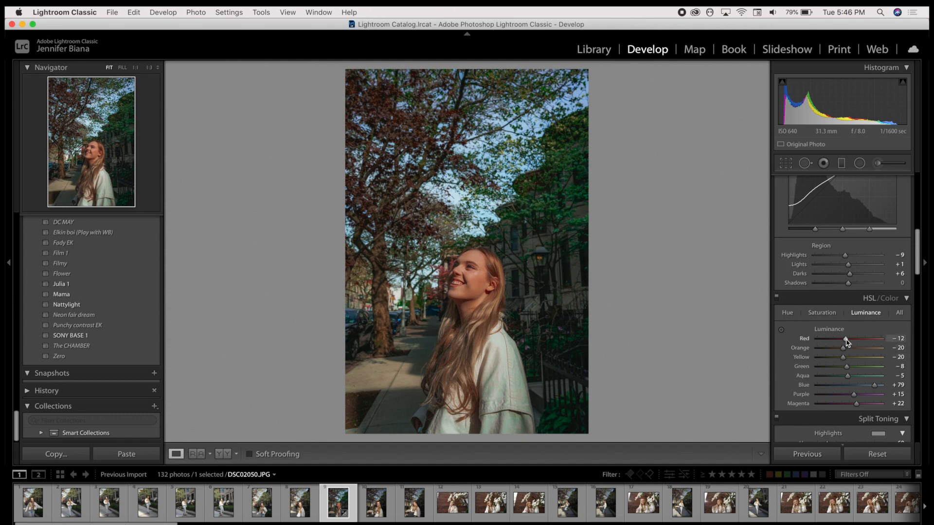
drag(836, 334, 846, 336)
drag(847, 377, 873, 366)
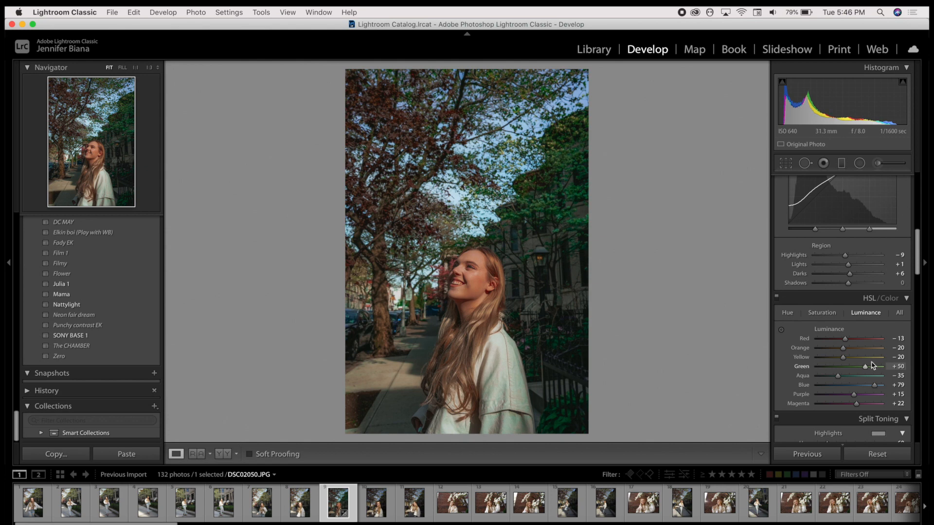
Step: Export the edited DSC02050.JPG with the current export settings
scroll(861, 391, down, 10)
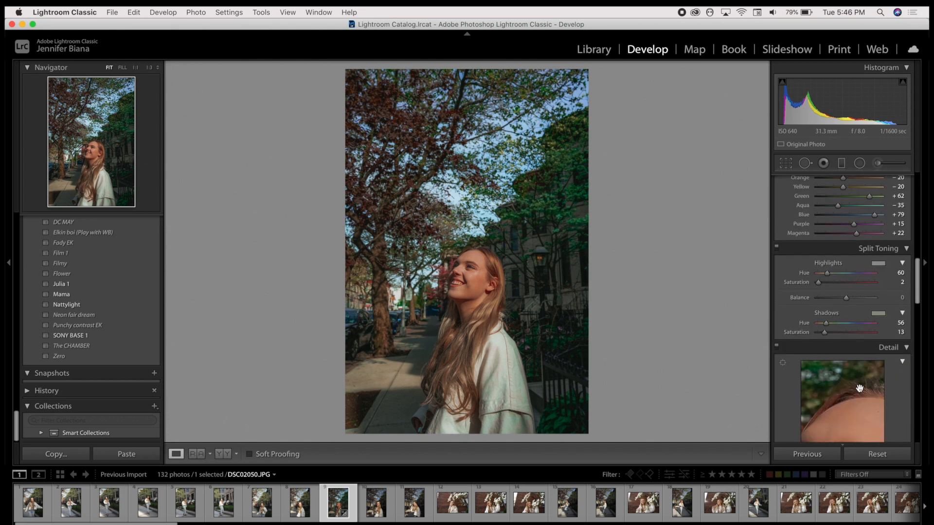
scroll(917, 374, up, 10)
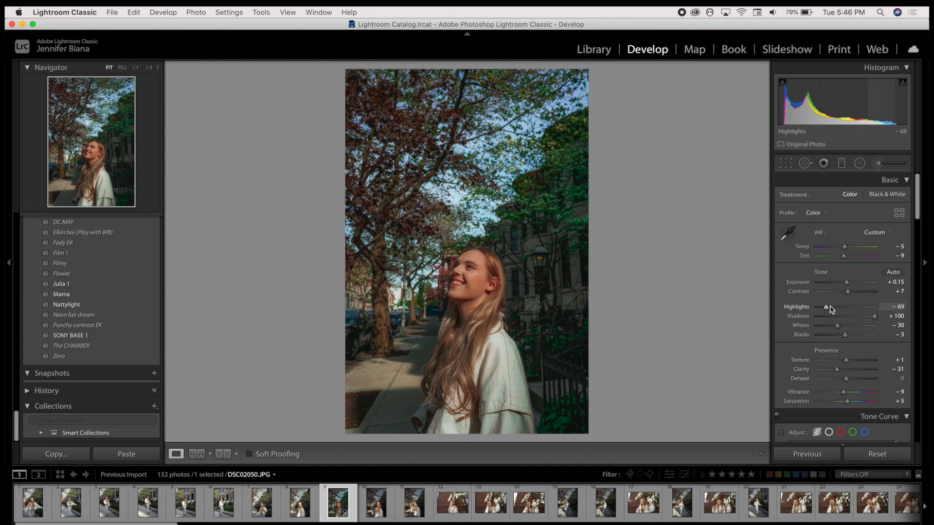
click(112, 12)
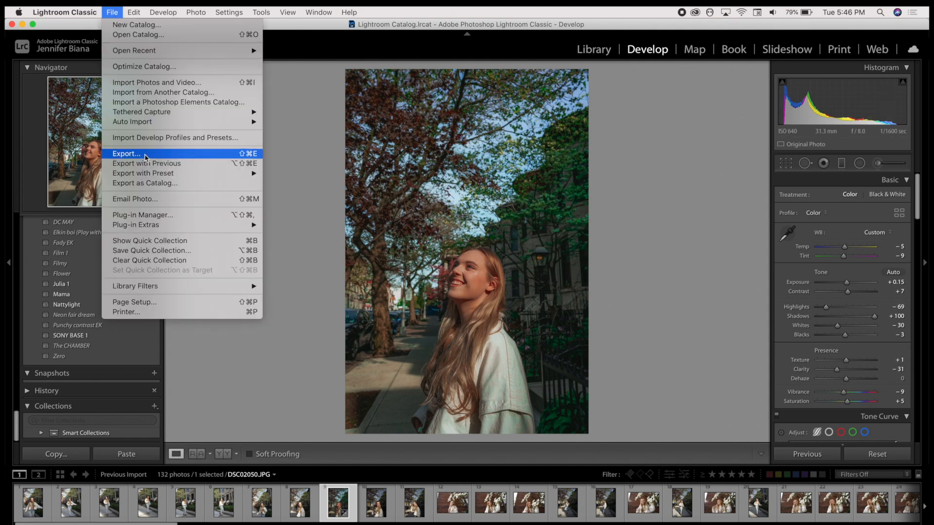
click(144, 154)
key(Return)
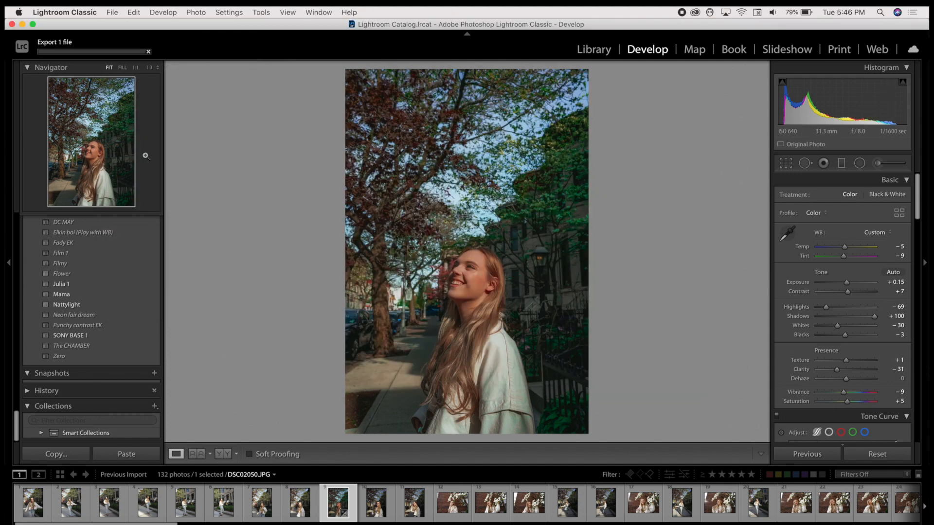
Step: Reset all develop settings on DSC02050.JPG to compare with the original, and undo the reset
click(884, 460)
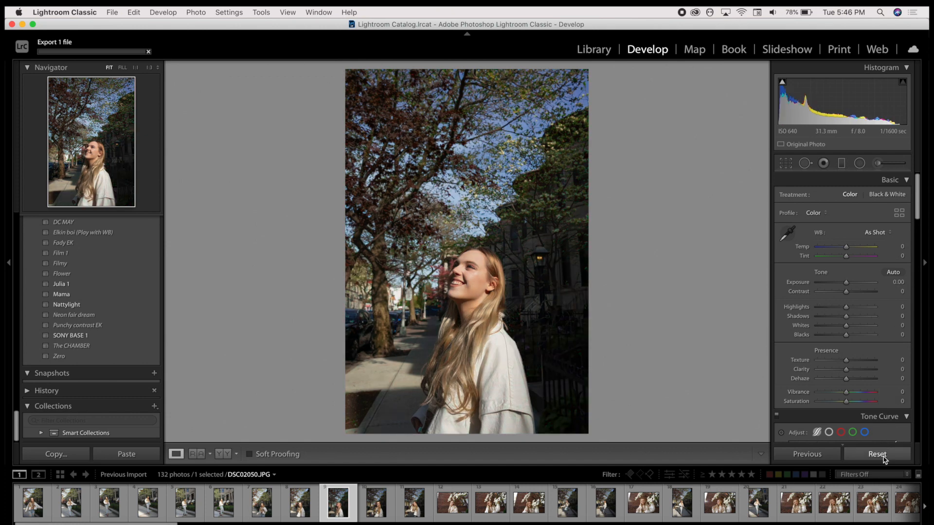
click(133, 12)
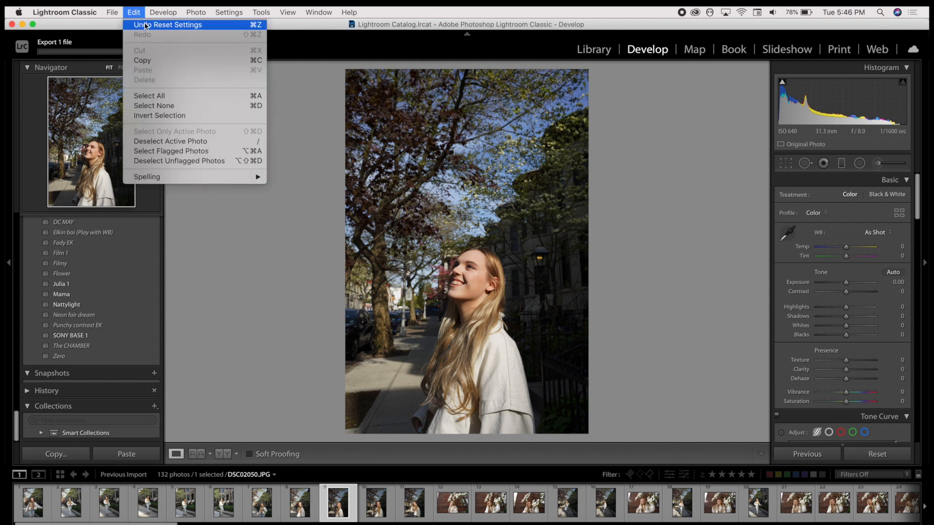
click(145, 24)
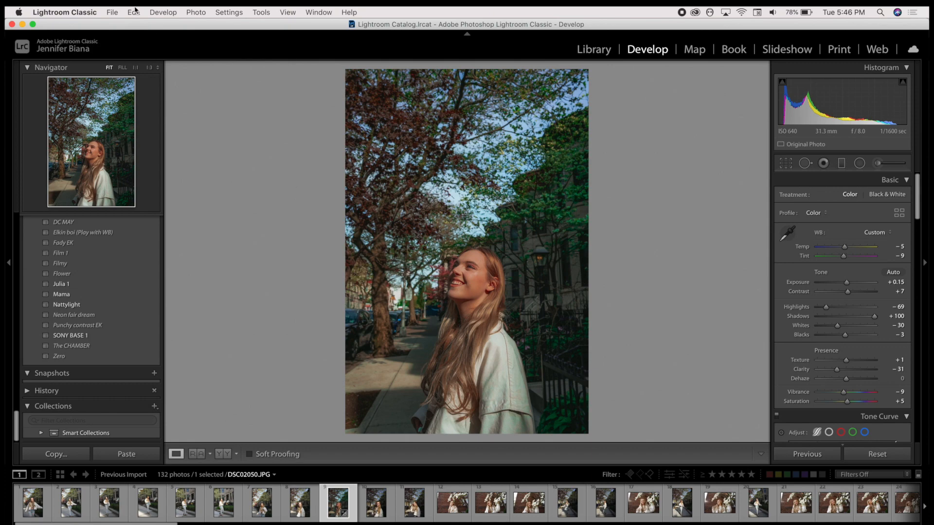
Step: Copy the develop settings of the edited DSC02050.JPG
click(134, 12)
click(145, 59)
key(Return)
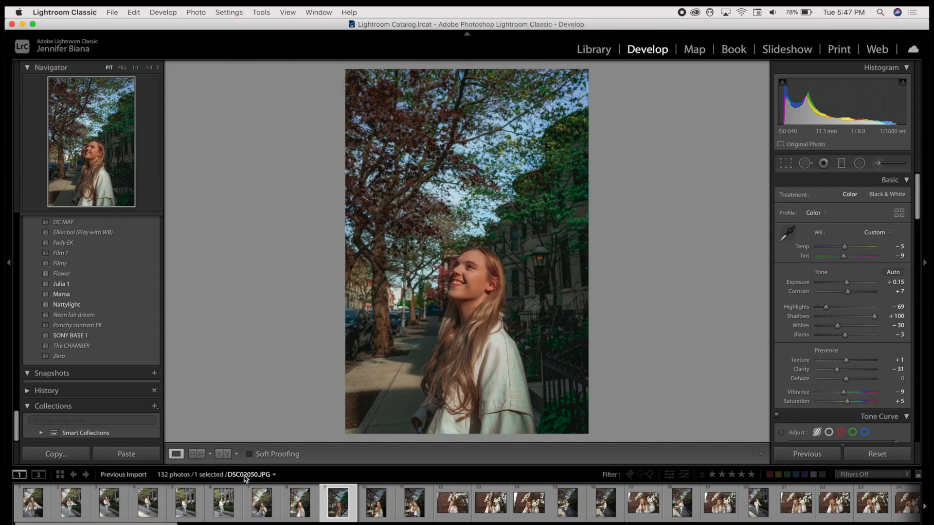
Step: Paste the copied develop settings onto the first filmstrip photo, DSC02042.JPG, and undo the paste
click(301, 511)
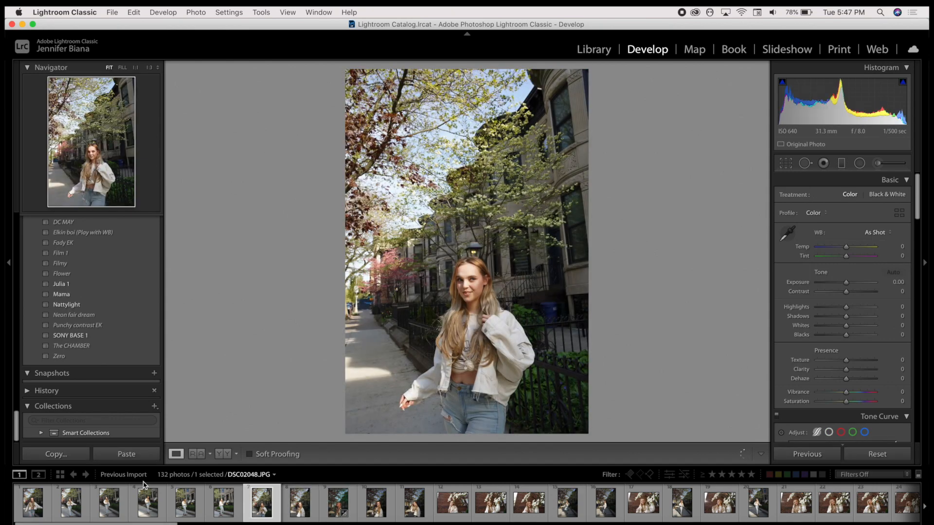
click(27, 516)
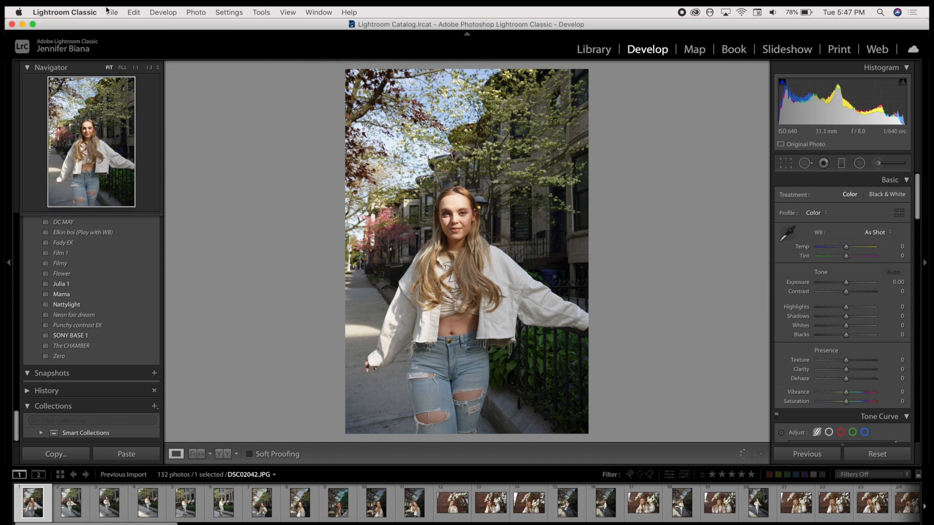
click(133, 15)
click(136, 71)
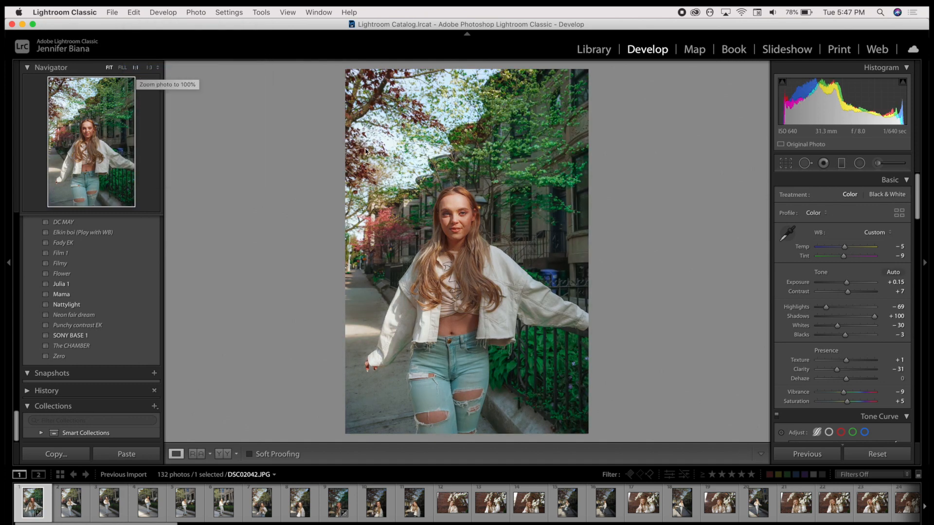
click(134, 12)
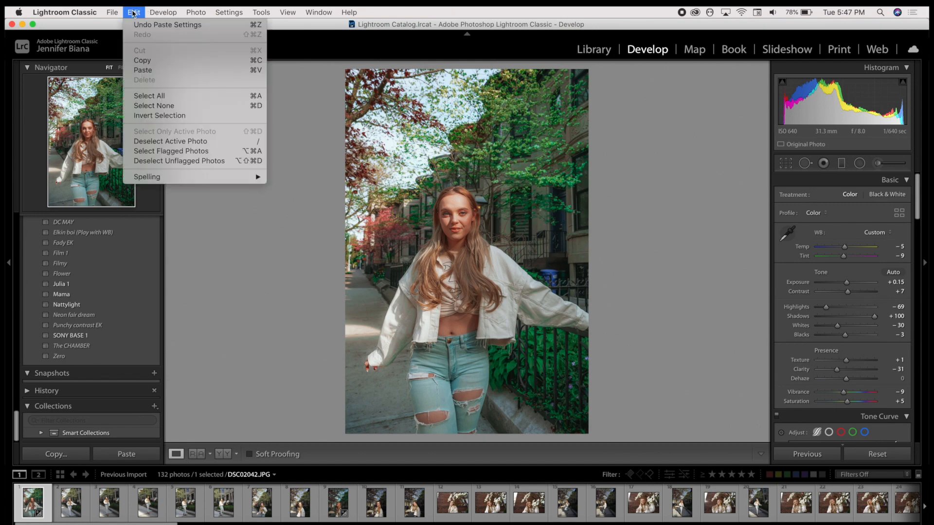
click(139, 23)
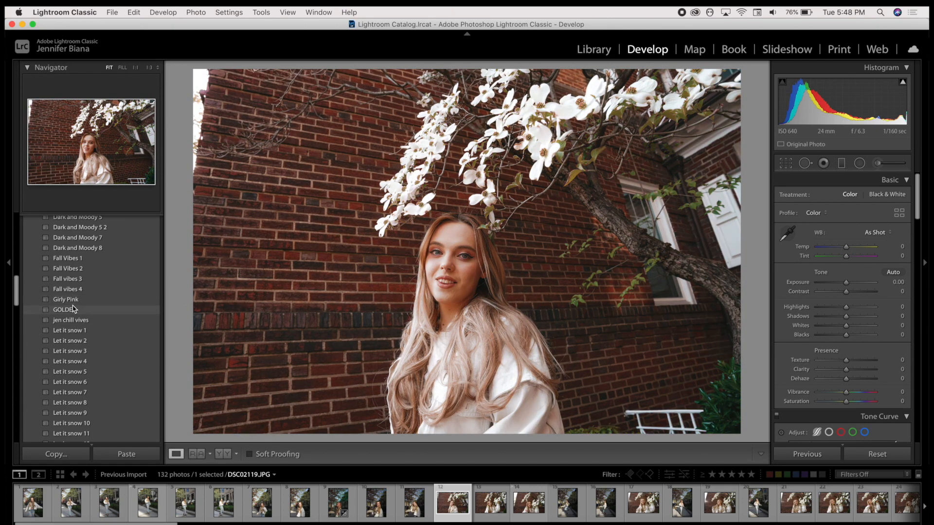
Step: Browse the brick-wall blossom portraits up to DSC02131.JPG, previewing presets such as GOLDEN and Girly Pink along the way
key(Right)
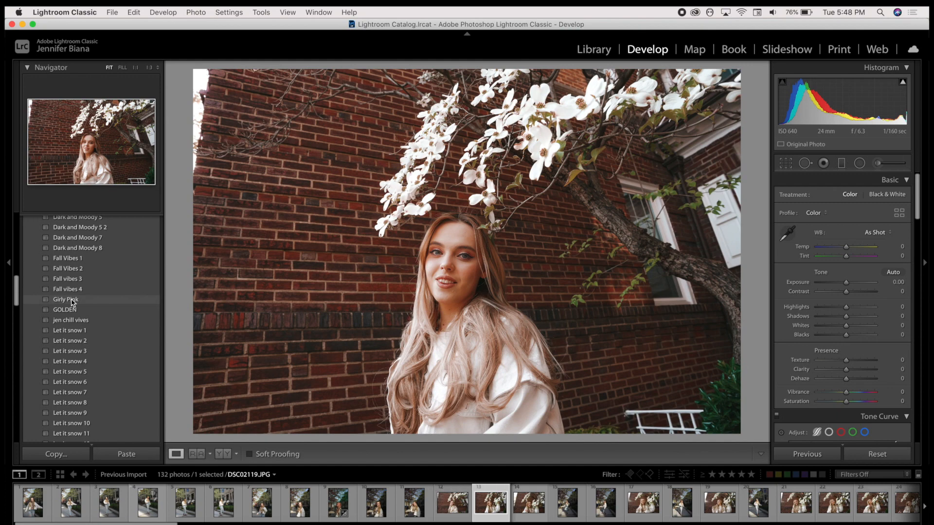
key(Right)
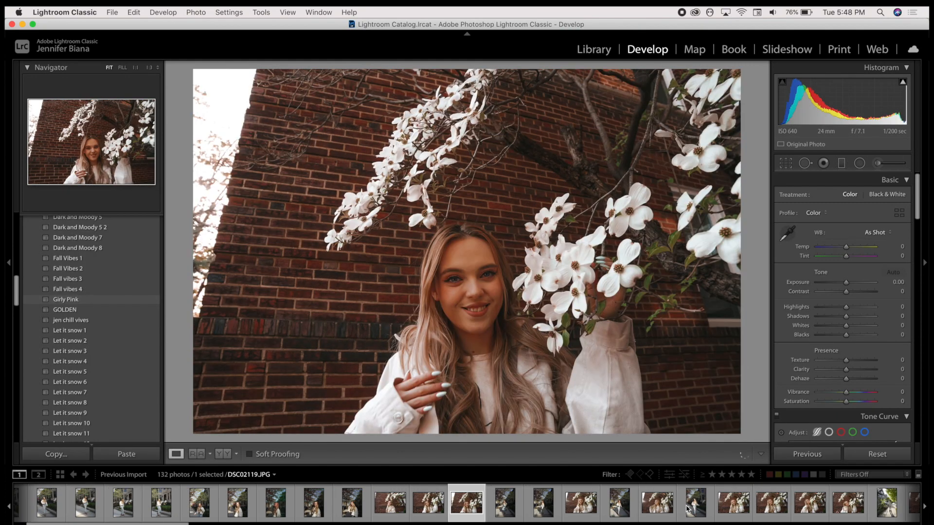
scroll(685, 497, down, 5)
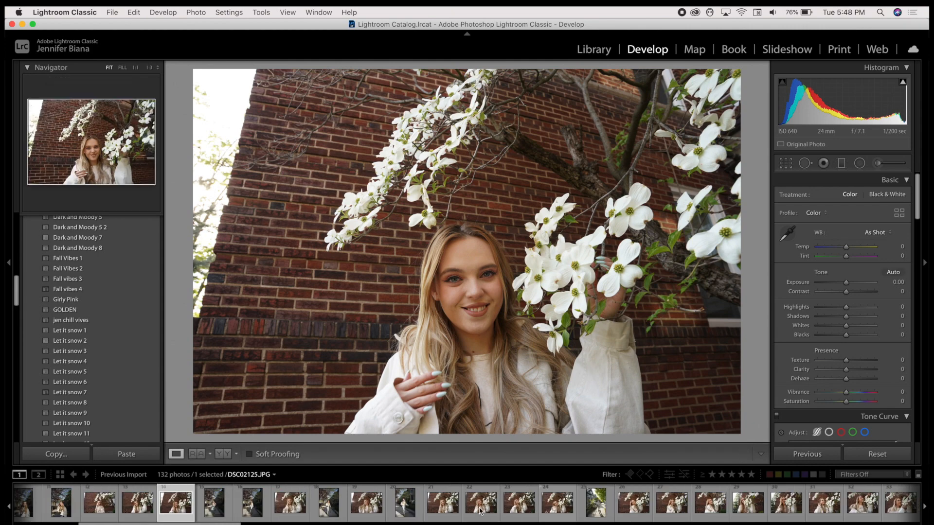
click(441, 506)
key(Right)
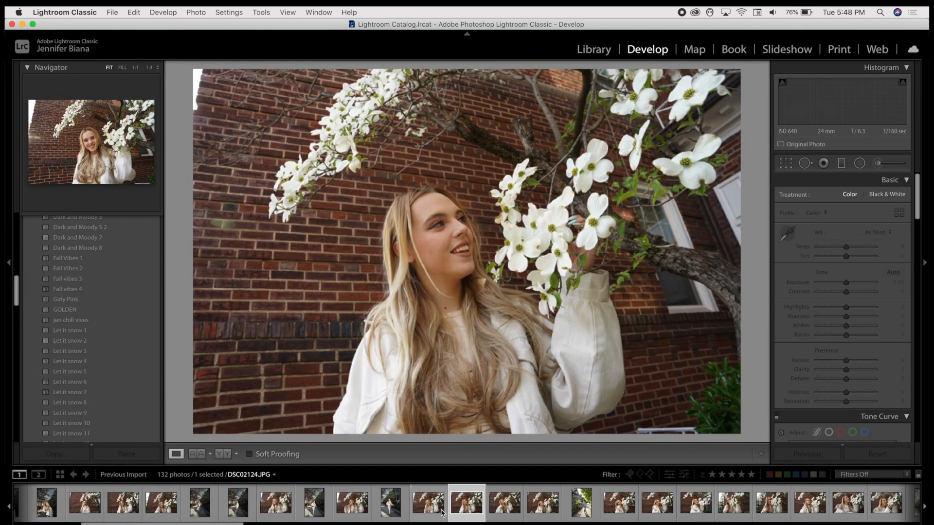
key(Right)
key(Right)
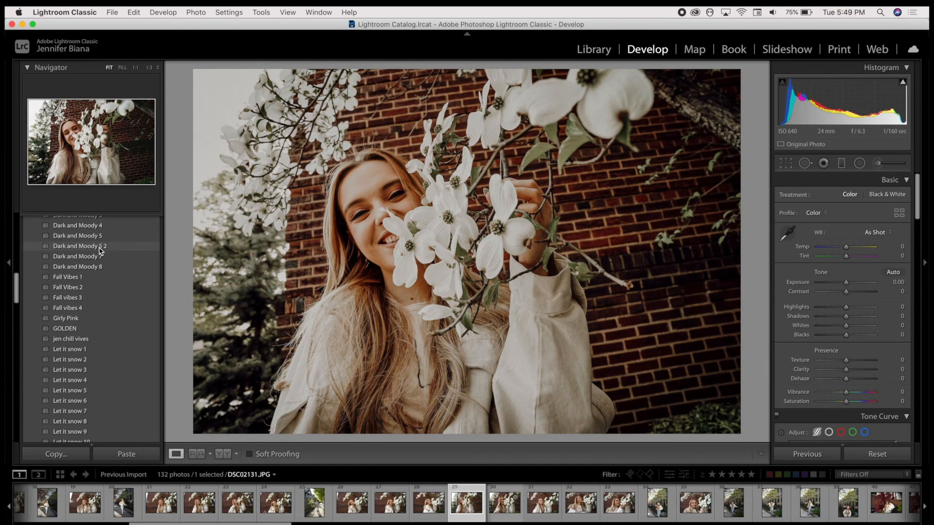
Step: Preview the Dark and Moody presets on DSC02131.JPG and move on to the blossom portrait DSC02133.JPG
scroll(100, 251, up, 1)
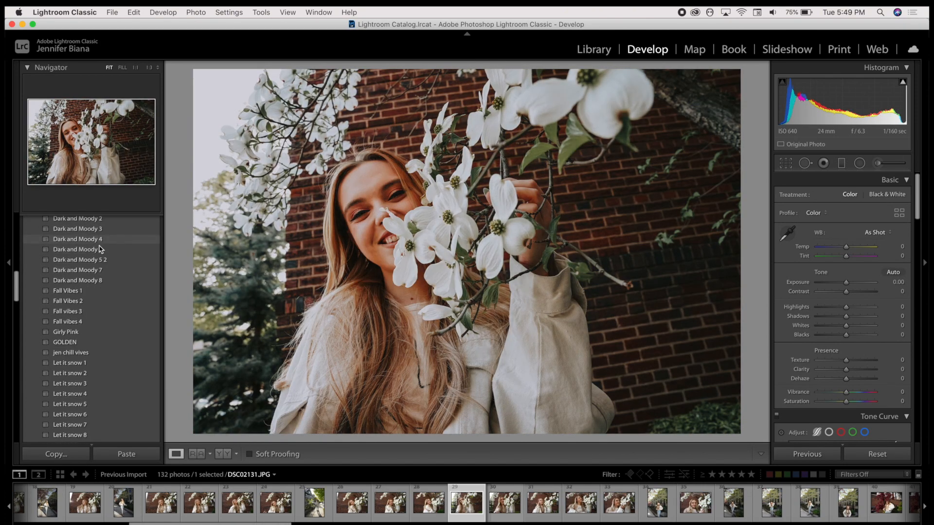
key(Right)
key(Right)
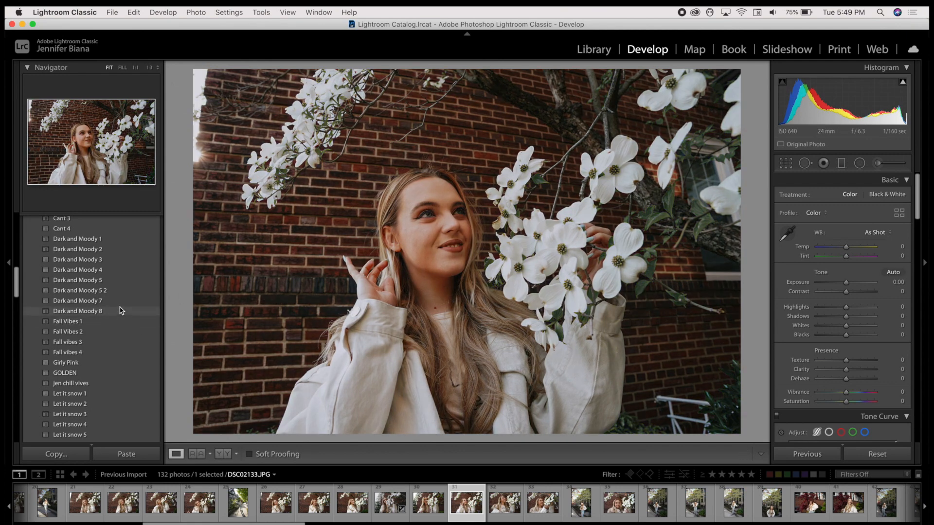
Step: Preview the Miami and Let it snow presets on DSC02133.JPG without applying any of them
scroll(99, 251, down, 6)
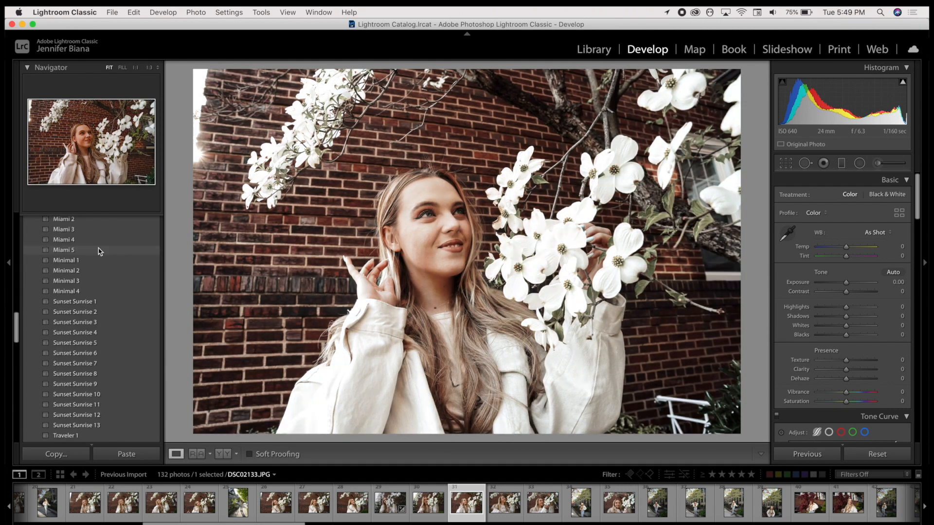
scroll(99, 251, up, 2)
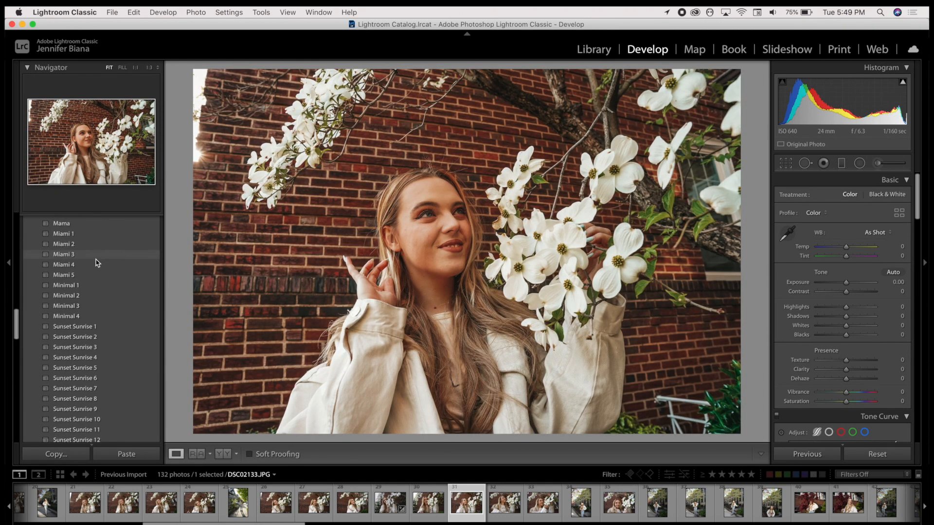
scroll(98, 248, up, 3)
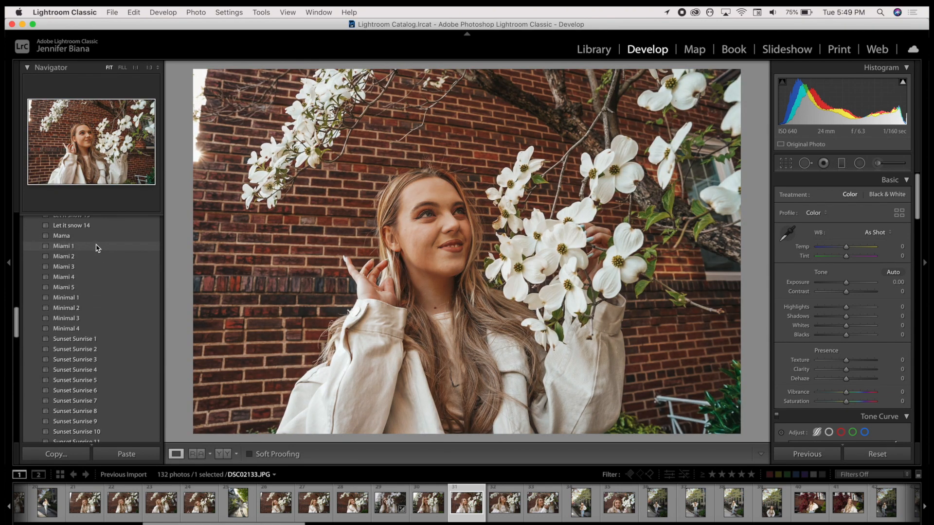
scroll(97, 248, up, 3)
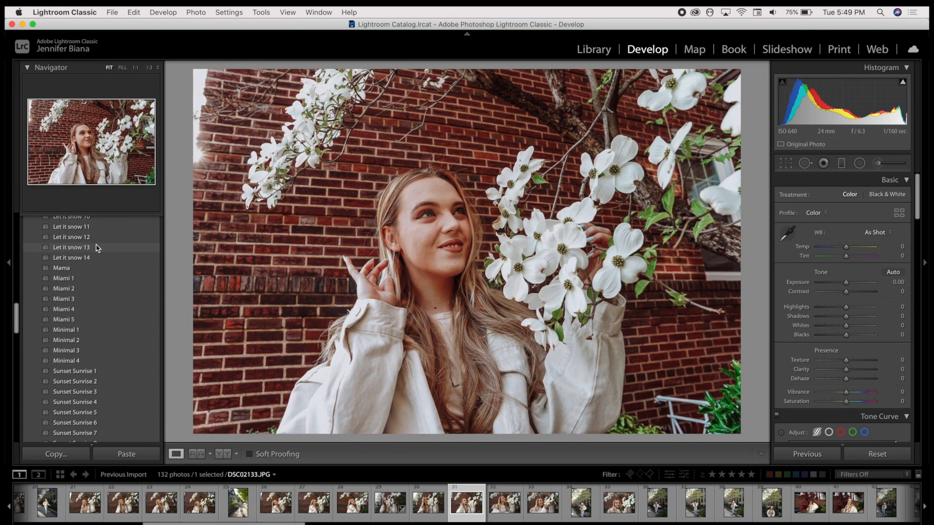
Step: Darken DSC02133.JPG with a custom point curve, setting the shadow point to 58/42 and the upper point to about 201/188
drag(813, 296, 813, 304)
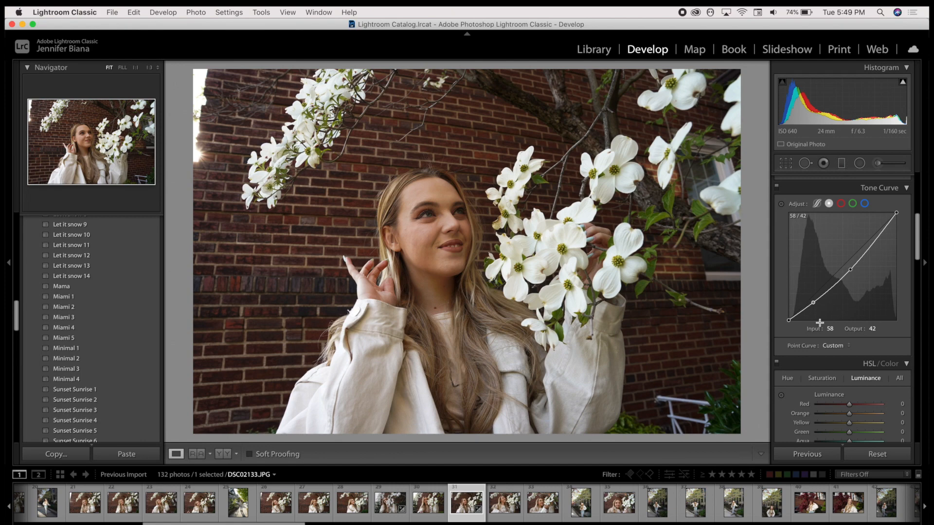
scroll(820, 322, down, 1)
mouse_move(875, 234)
mouse_down()
mouse_move(874, 223)
mouse_move(870, 233)
mouse_up()
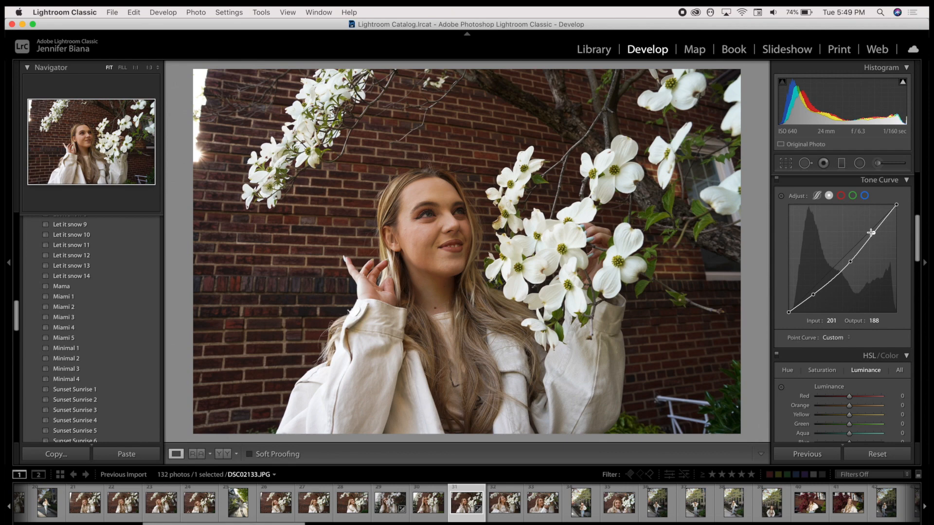
click(861, 447)
Step: Browse past the remaining blossom portraits and the street photo to the red maple portraits, DSC02138.JPG and the one after it
key(Right)
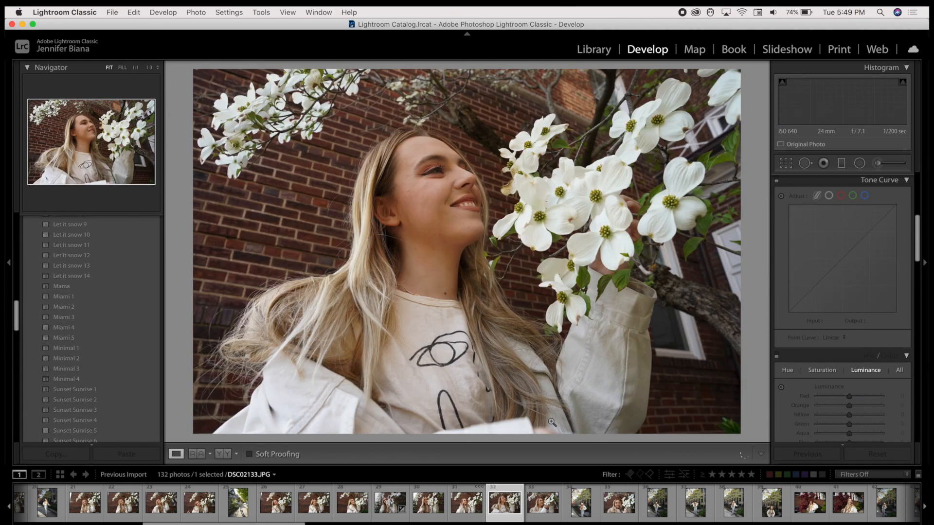
key(Right)
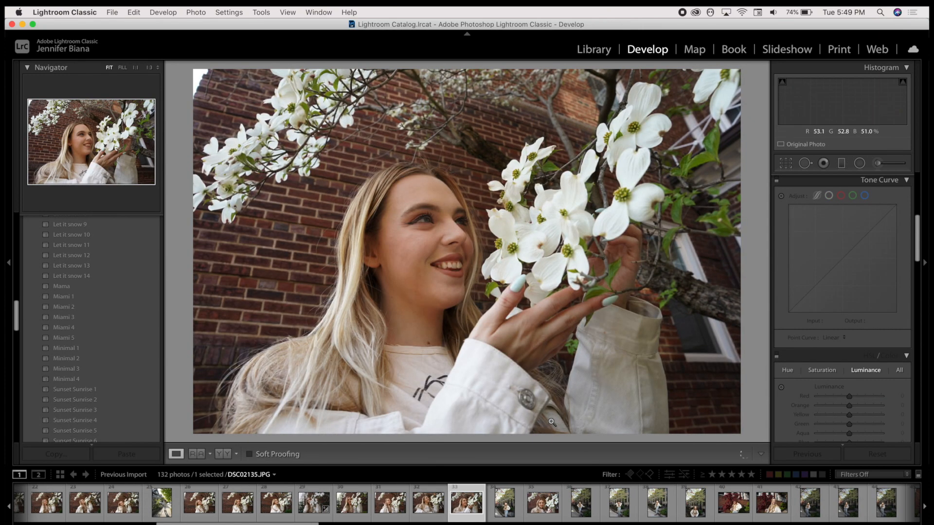
key(Right)
key(Right)
key(Right)
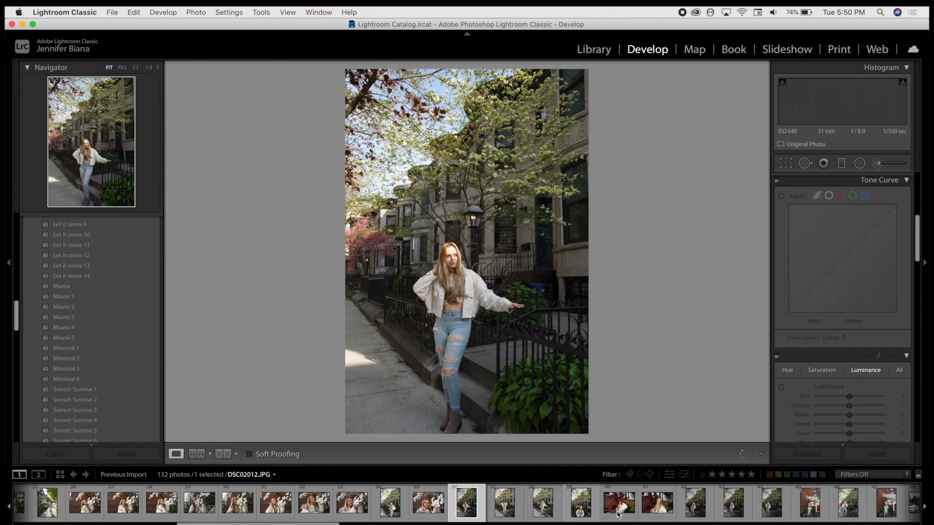
click(619, 504)
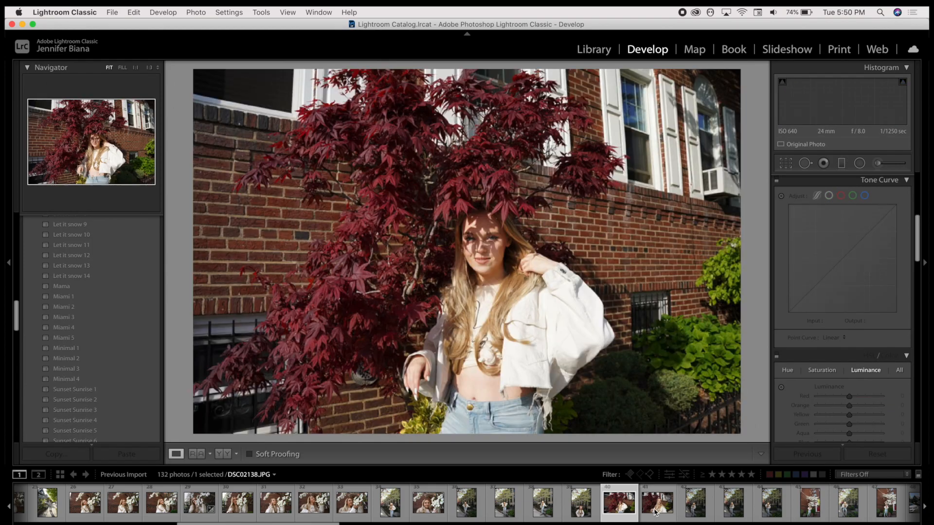
click(655, 508)
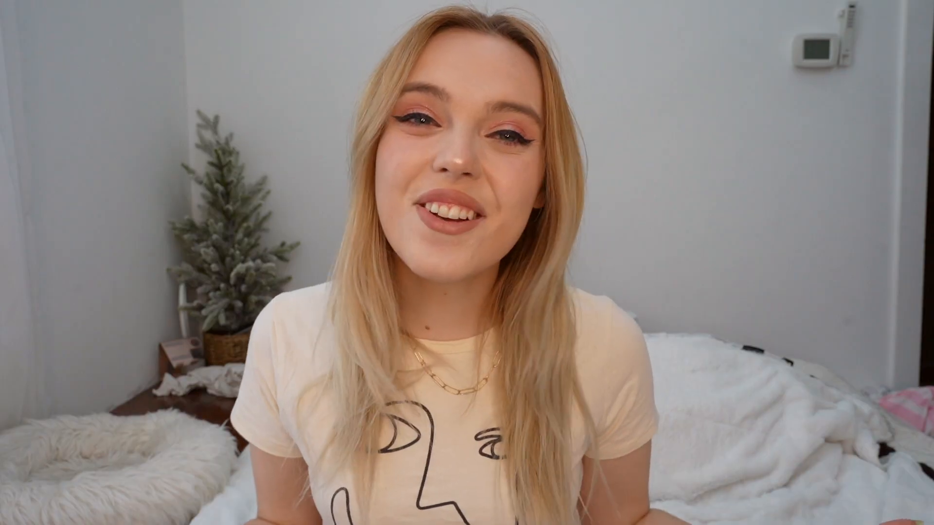